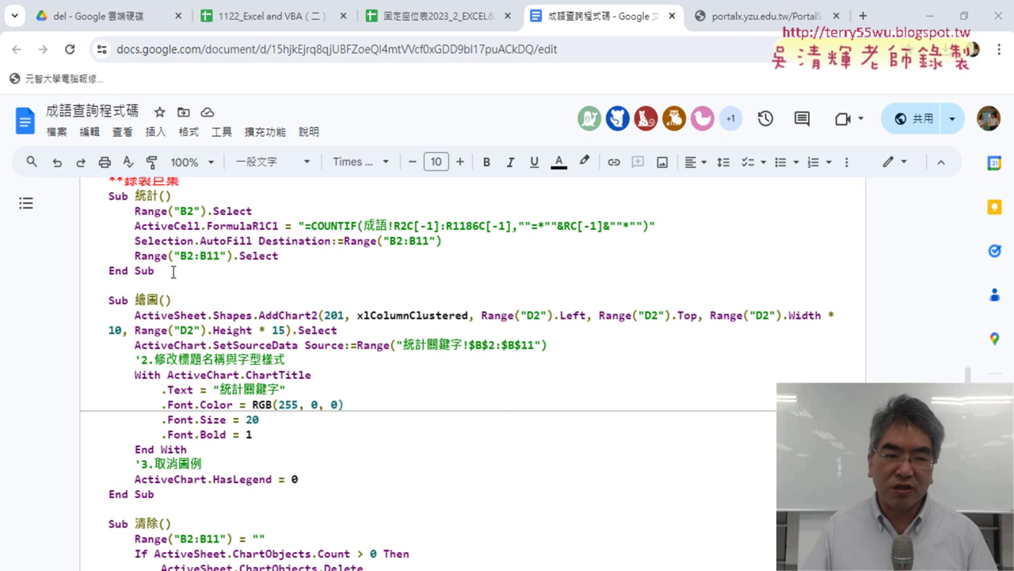
Select the 統計, 繪圖 and 清除 macro procedures in Module1 in turn to review them
drag(174, 271, 109, 196)
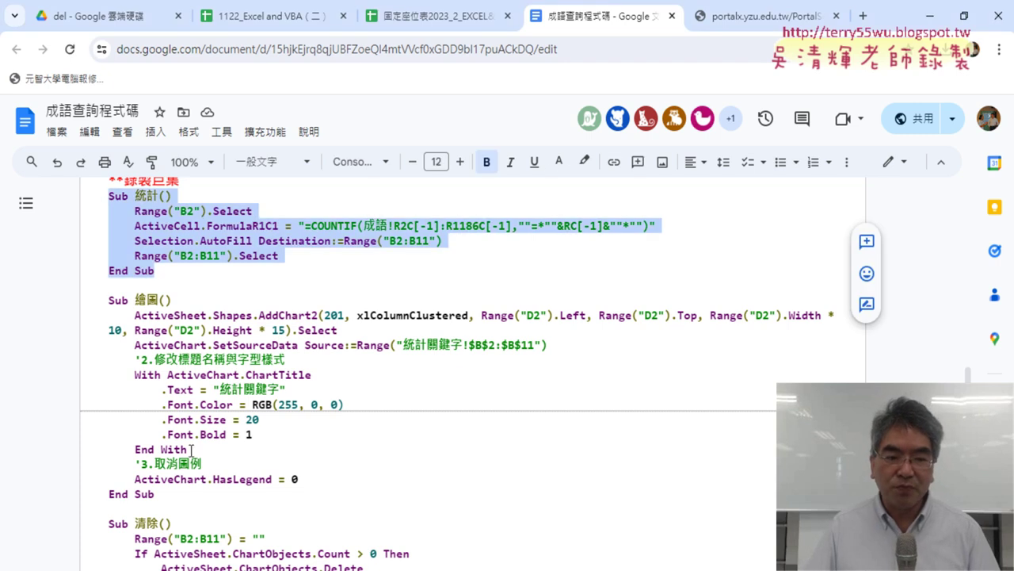
drag(155, 494, 103, 295)
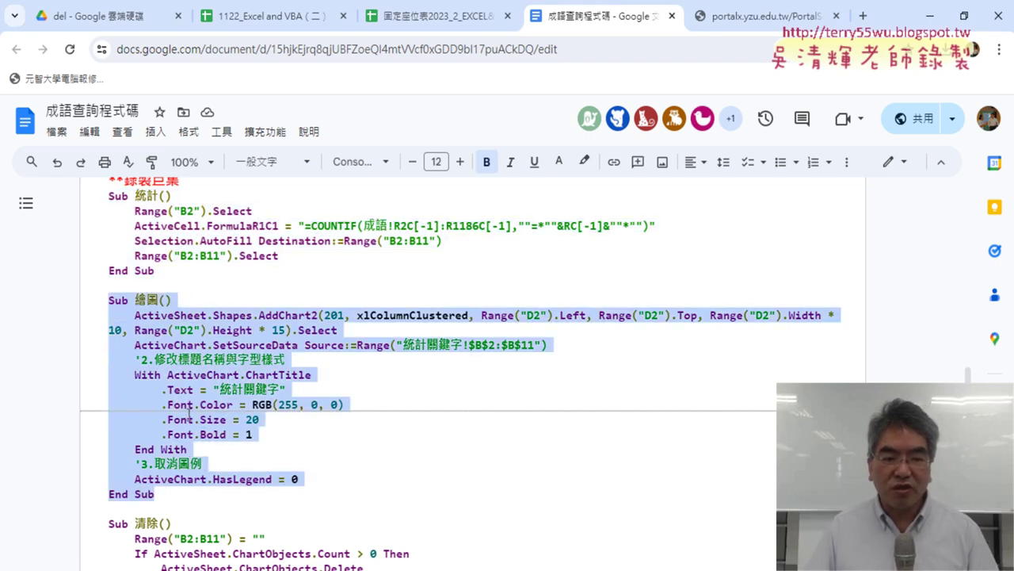
scroll(189, 413, down, 2)
drag(156, 442, 110, 375)
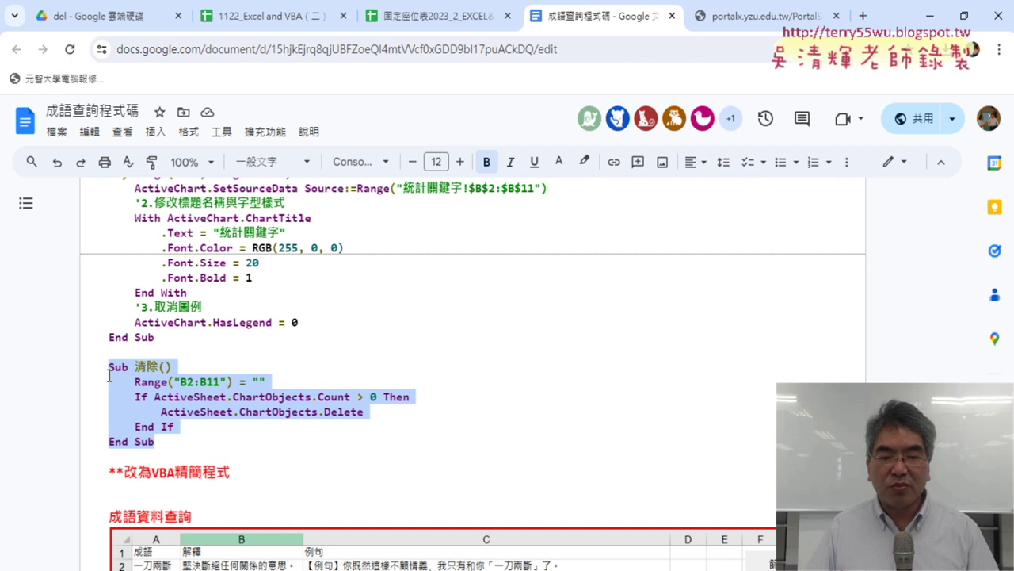
scroll(110, 376, up, 2)
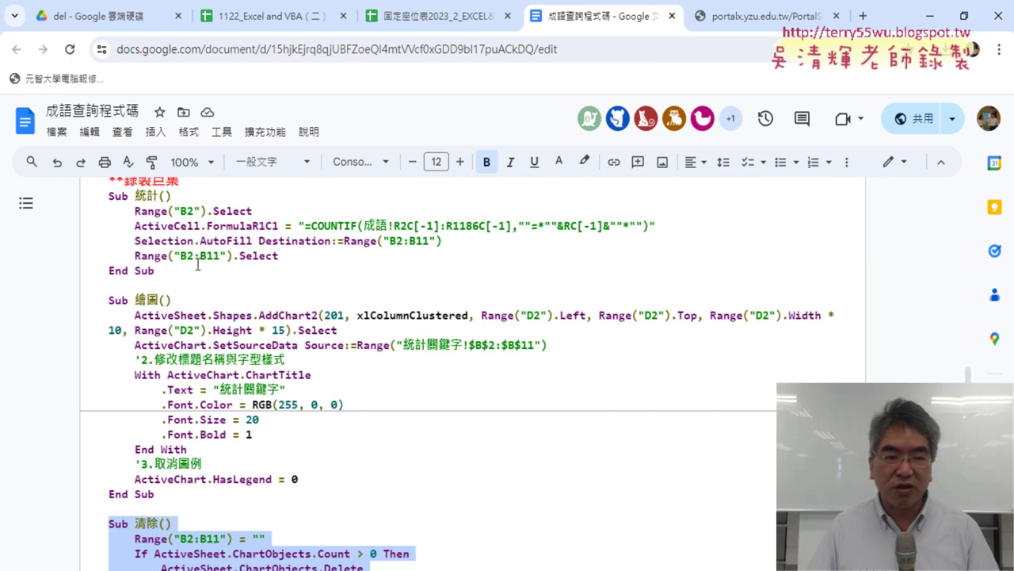
Reselect the three macros, then bring the VBA editor forward and select Sub 統計
drag(100, 198, 167, 271)
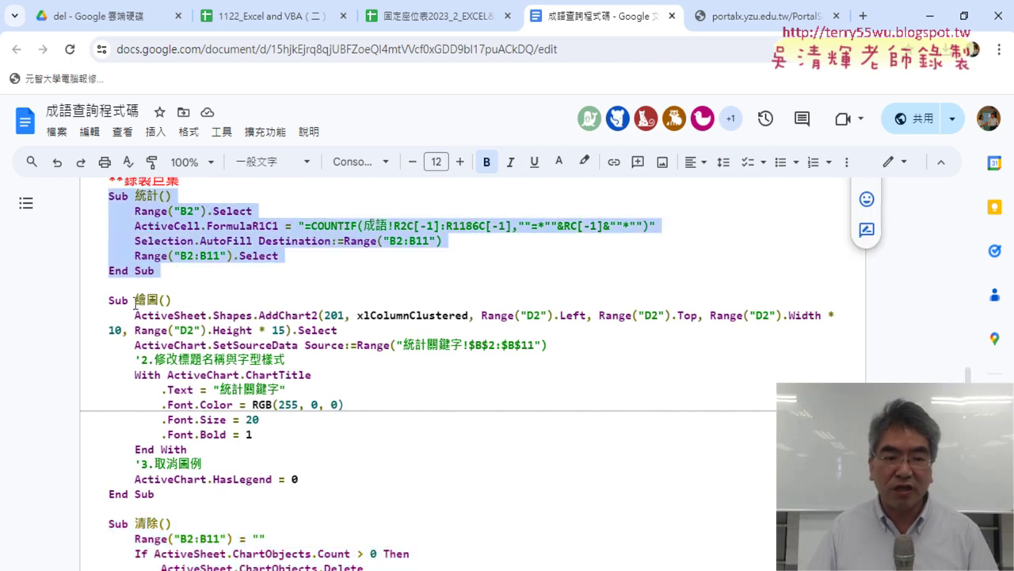
drag(111, 300, 110, 519)
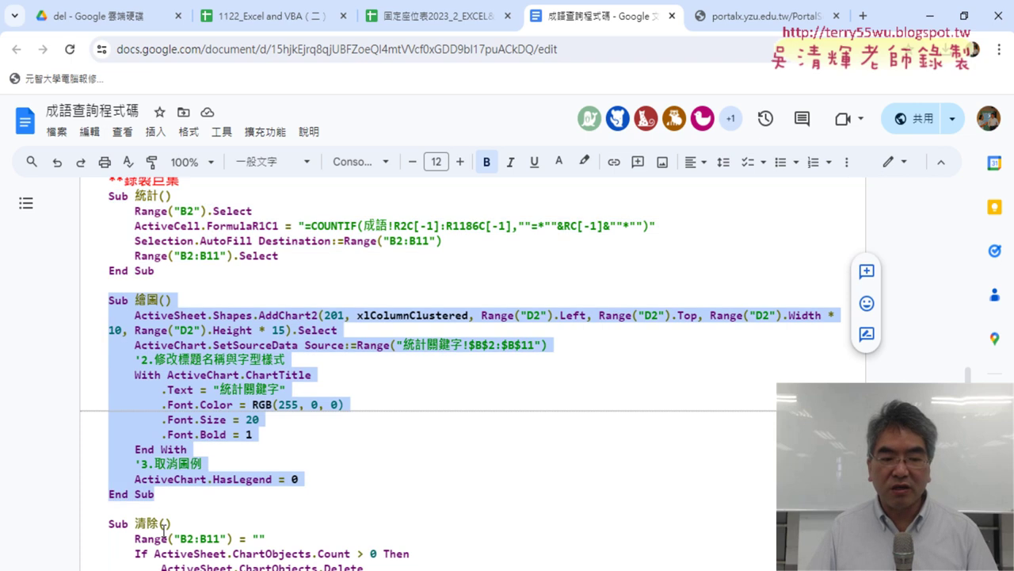
scroll(164, 530, down, 1)
drag(156, 520, 110, 442)
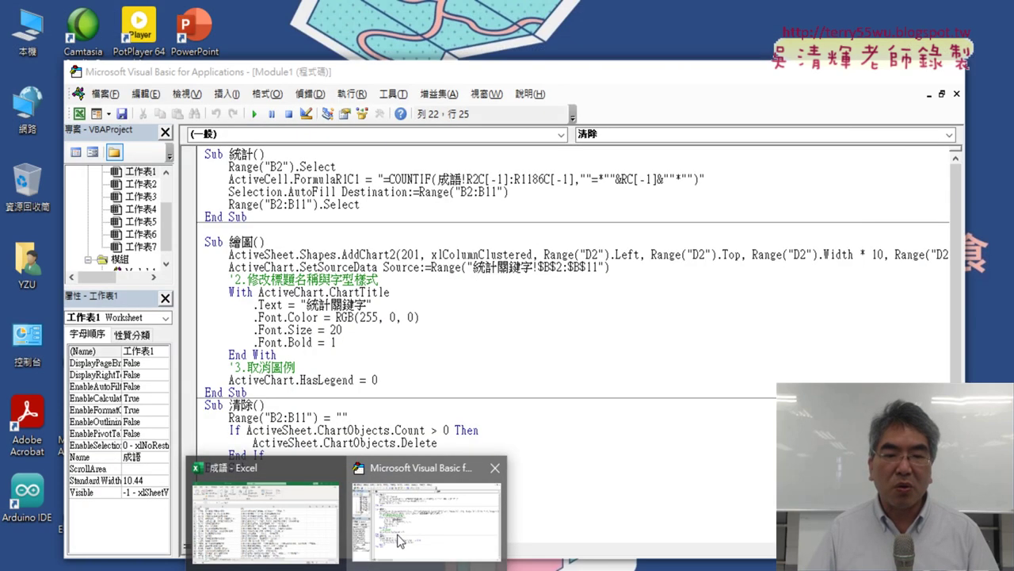
click(400, 542)
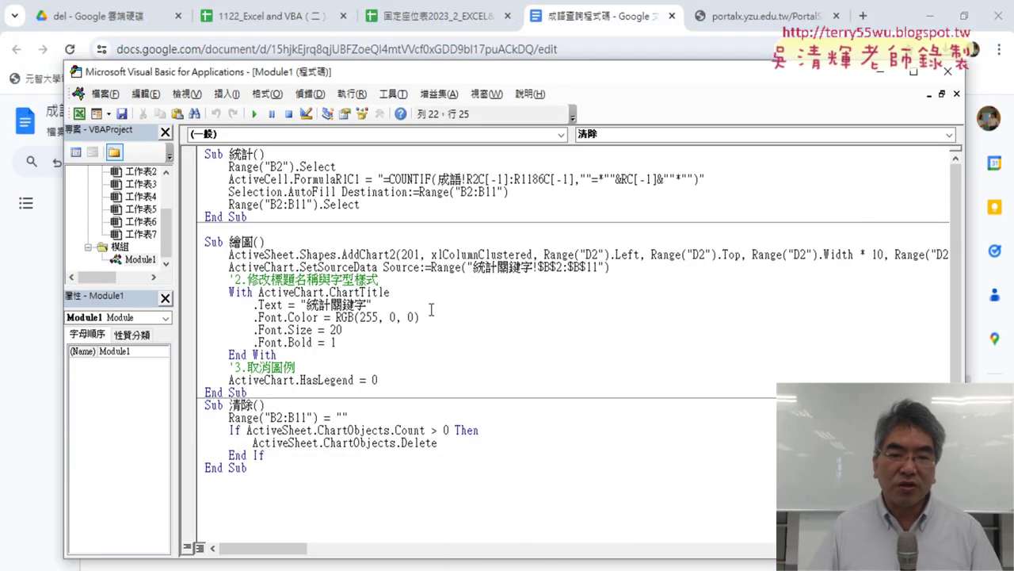
drag(248, 217, 192, 153)
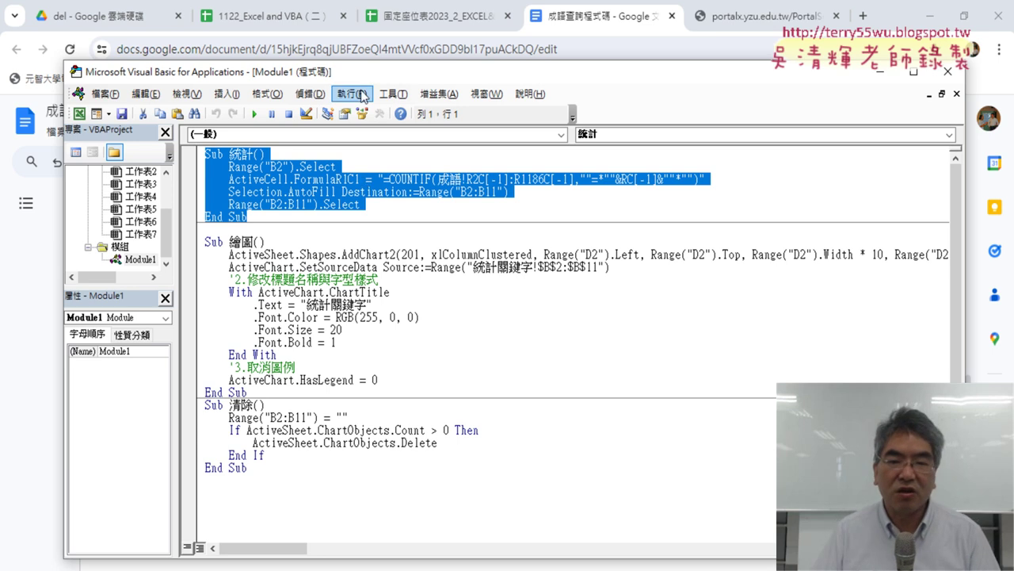
Minimize the browser, narrow the code editor, and show Excel's 統計關鍵字 sheet
click(928, 21)
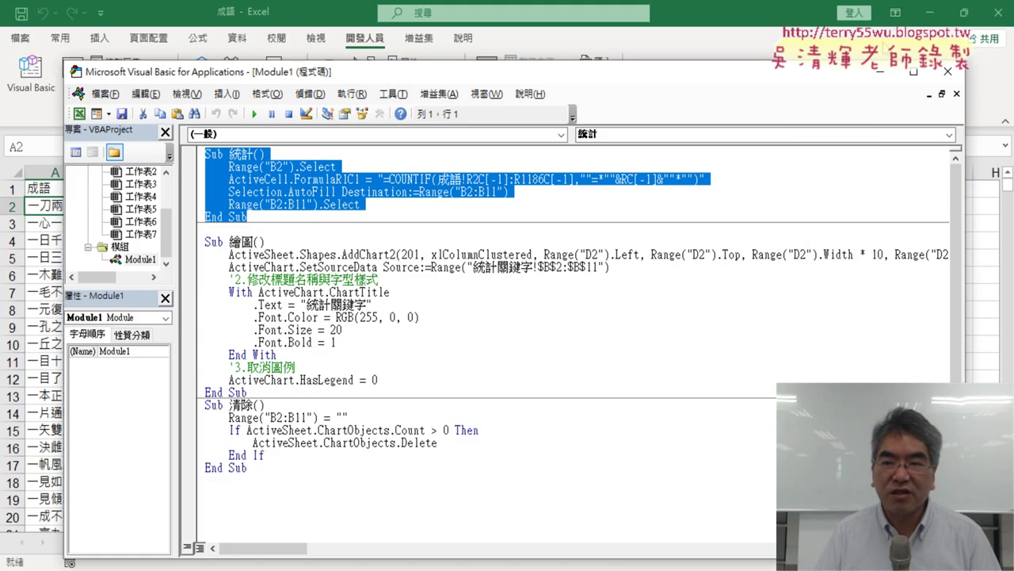
drag(965, 180, 701, 181)
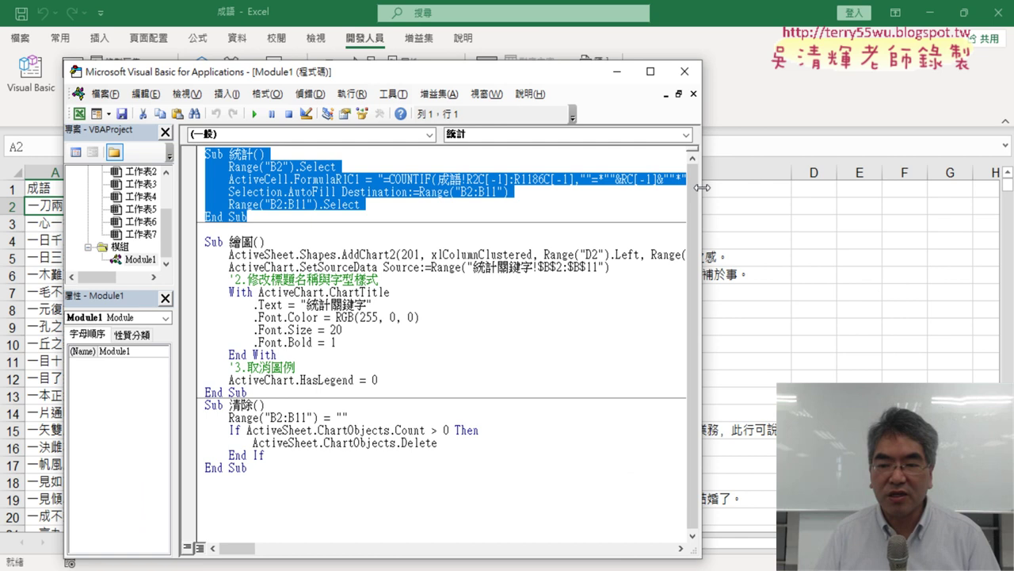
click(39, 548)
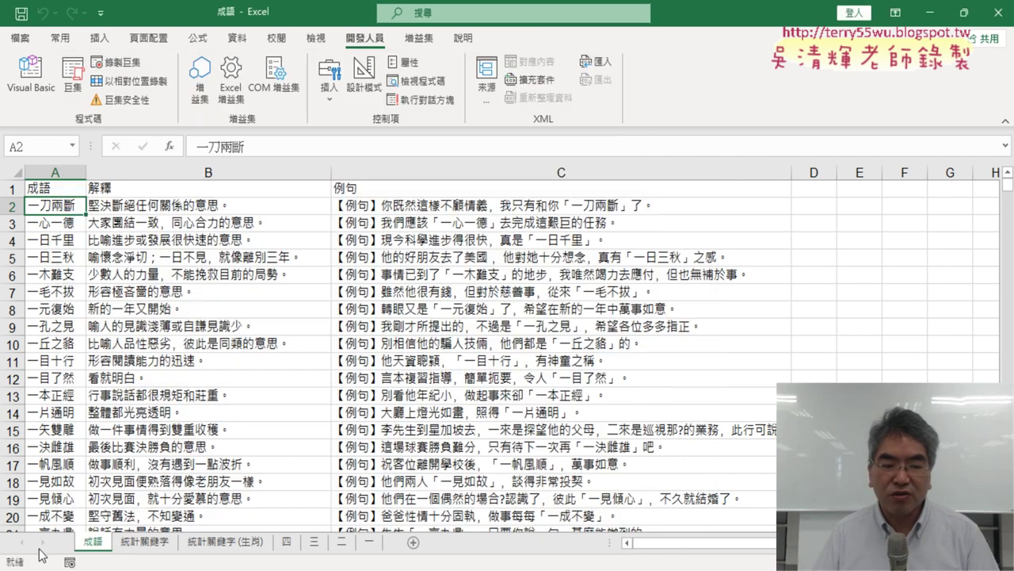
click(156, 554)
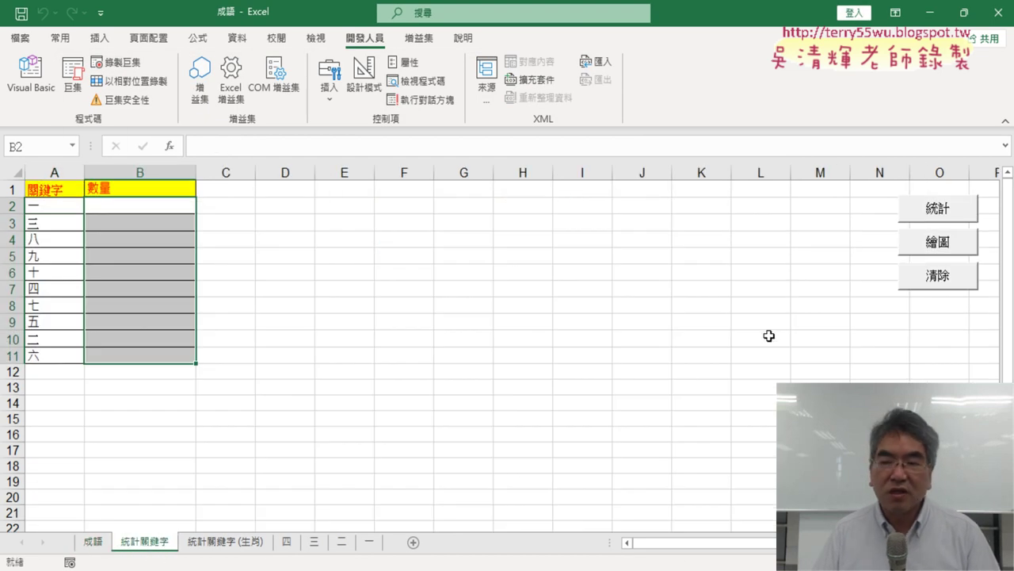
Run the 統計, 繪圖 and 清除 macro buttons, then 統計 again to refill the counts
click(952, 215)
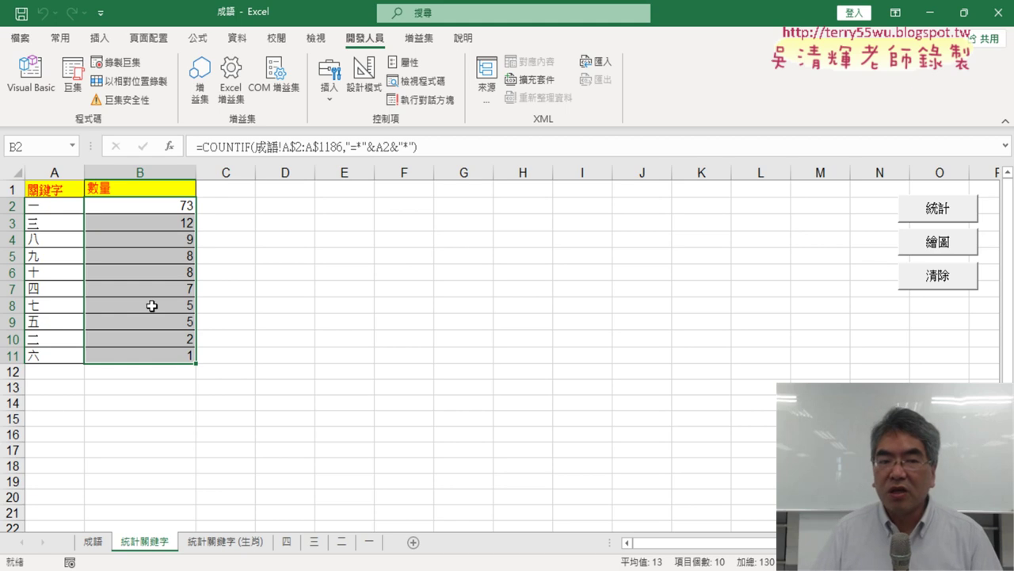
click(943, 247)
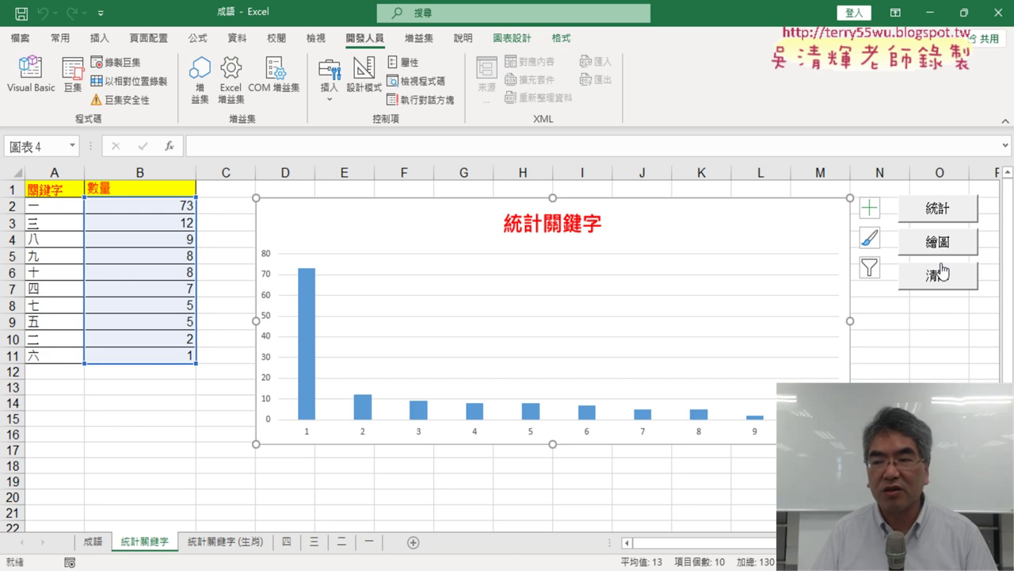
click(943, 273)
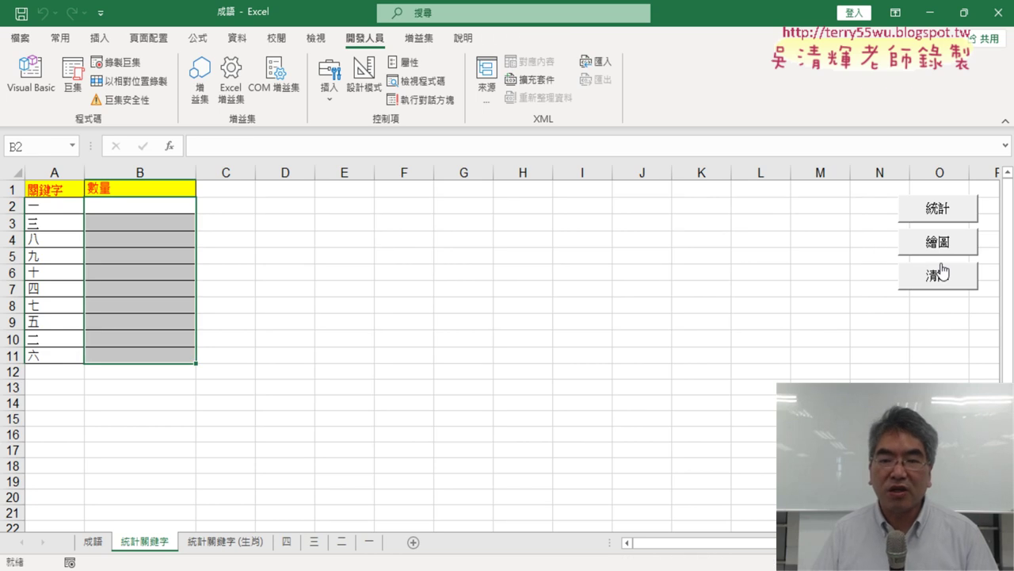
click(941, 211)
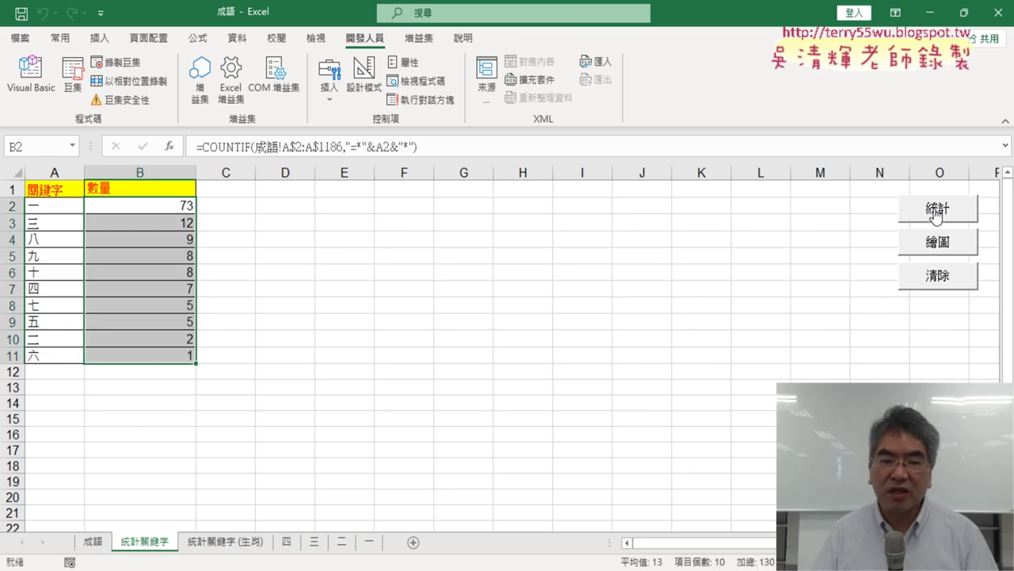
Inspect the COUNTIF formula in cell B2, which returns 73 for 一
click(421, 254)
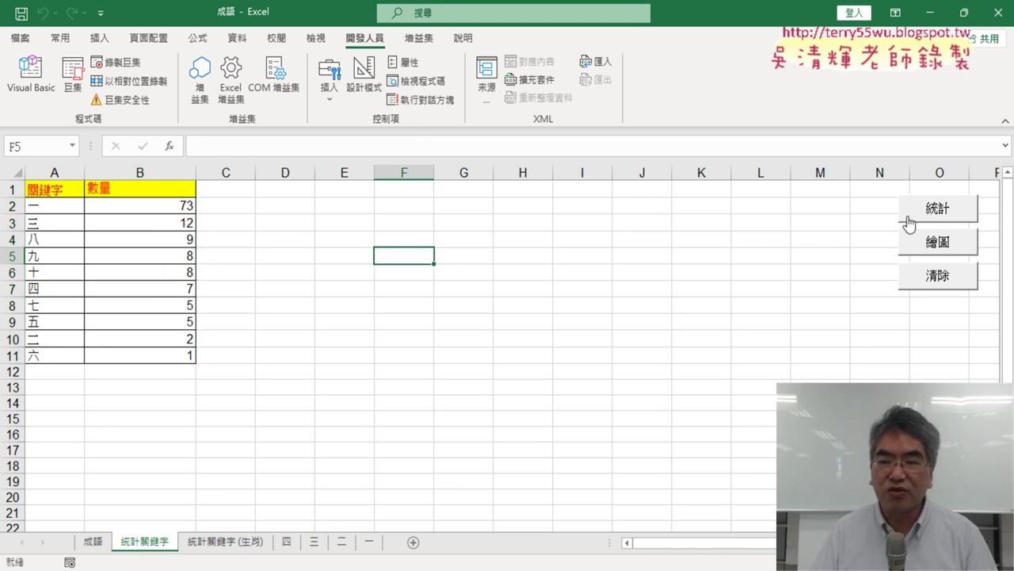
click(149, 207)
click(249, 145)
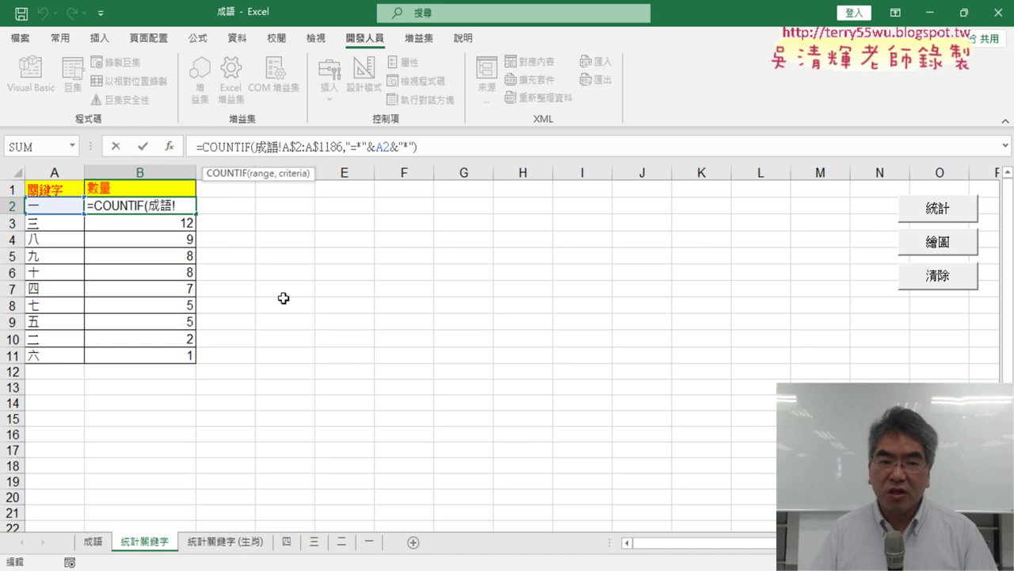
click(142, 146)
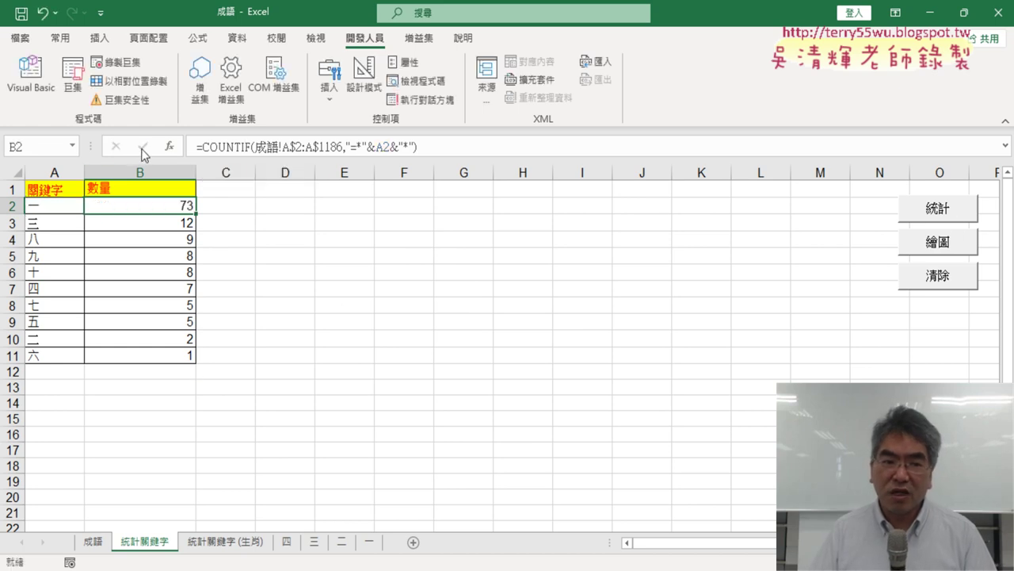
Open the 統計 button's assigned macro through 指定巨集 > 編輯 and select the Sub 統計 code
right_click(948, 208)
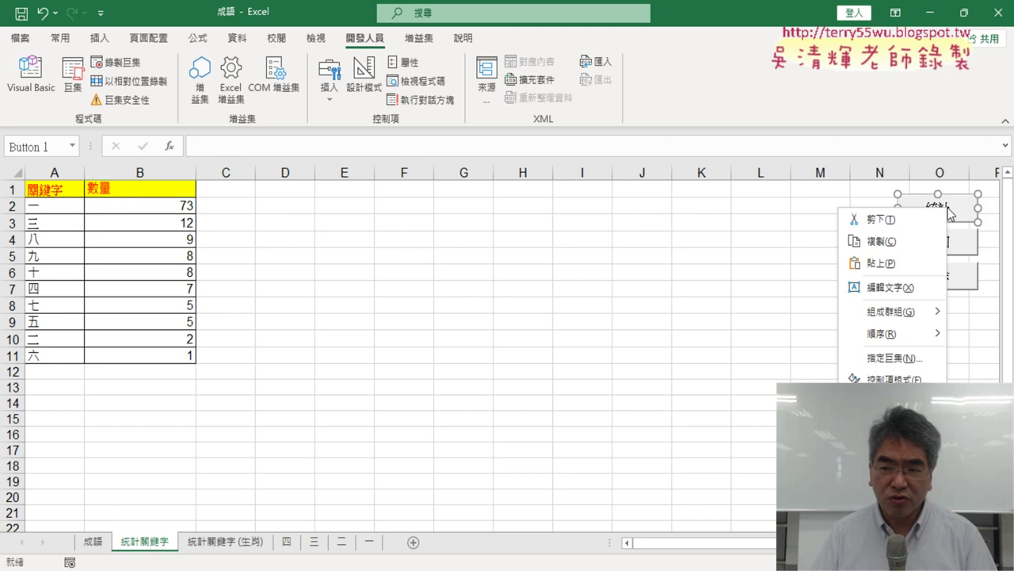
click(909, 362)
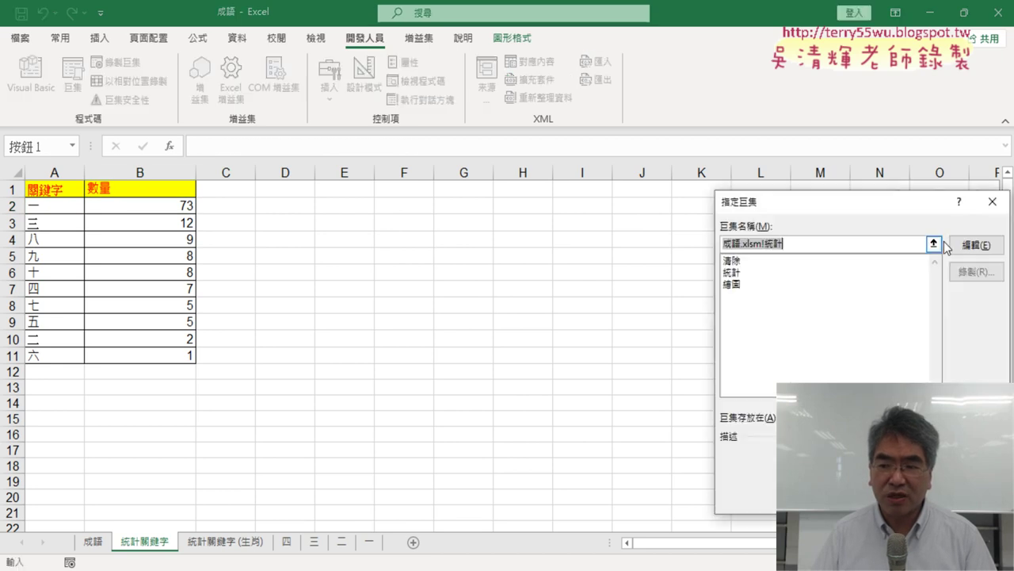
click(976, 245)
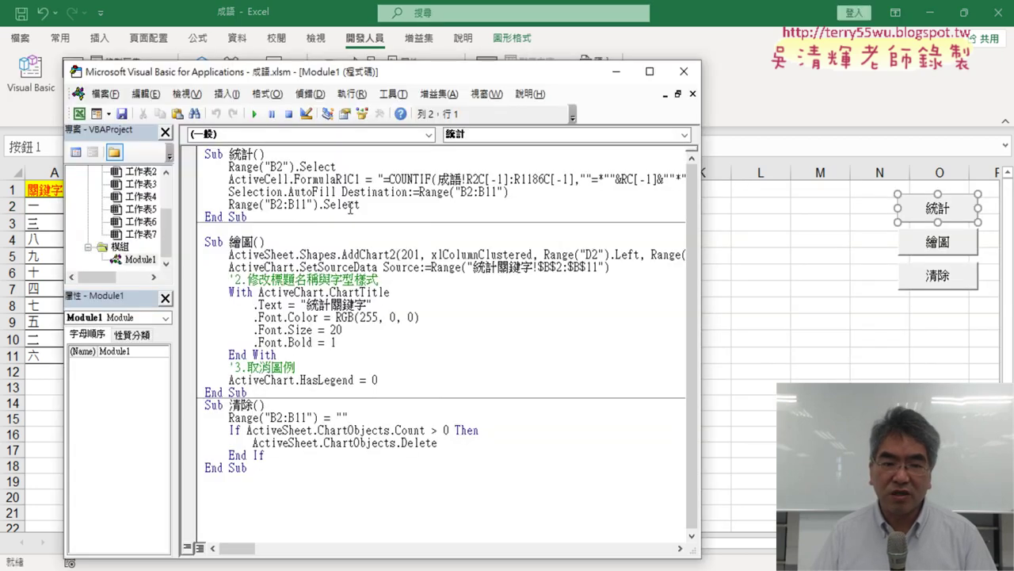
drag(348, 217, 198, 154)
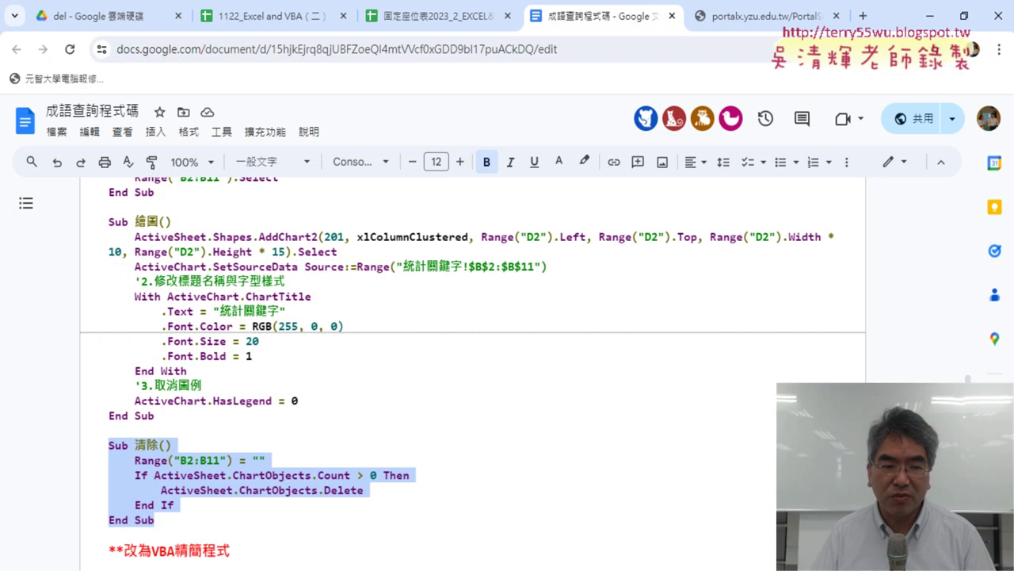
scroll(257, 363, up, 1)
scroll(257, 363, up, 3)
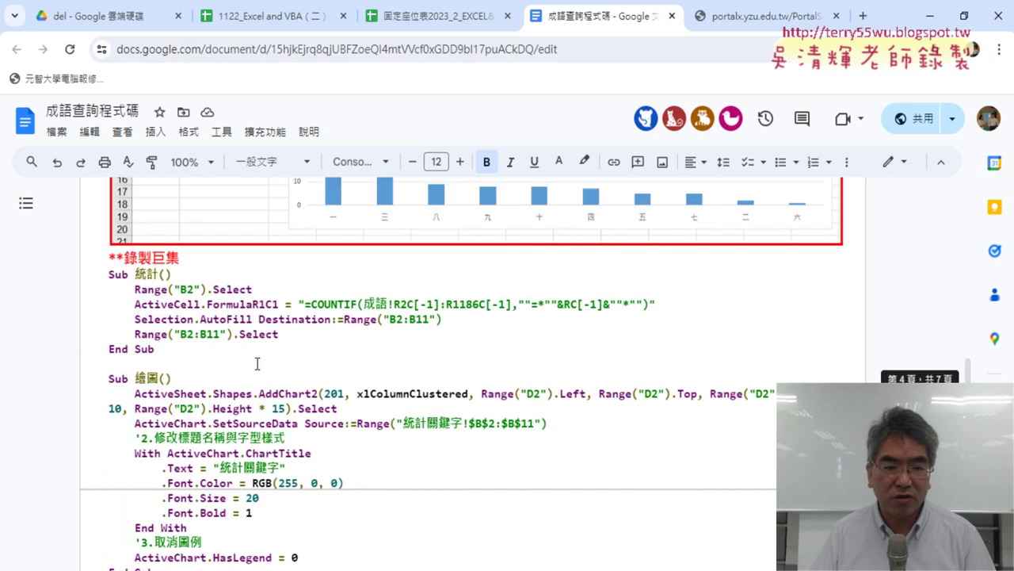
drag(167, 344, 108, 274)
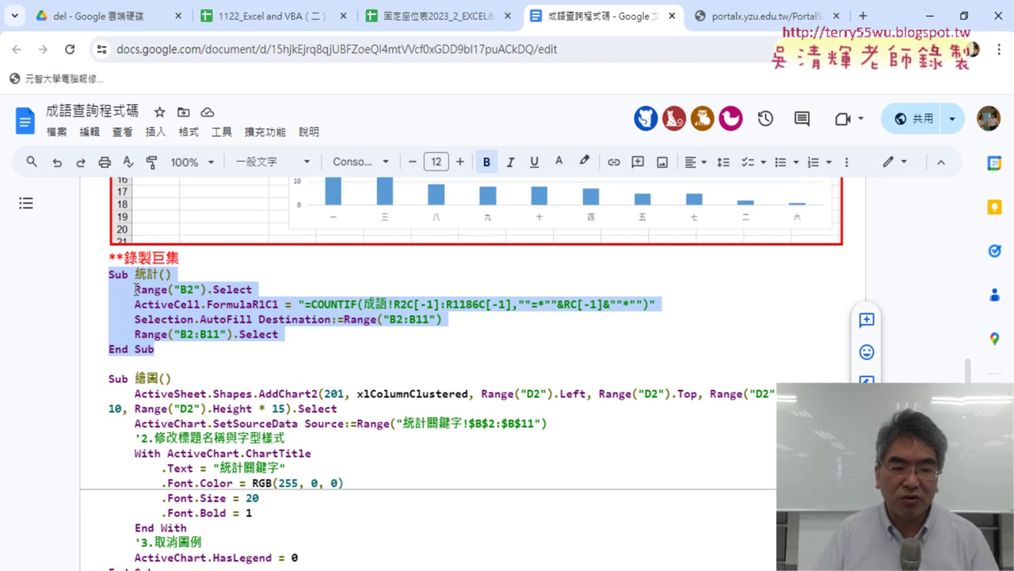
drag(136, 289, 252, 290)
click(218, 304)
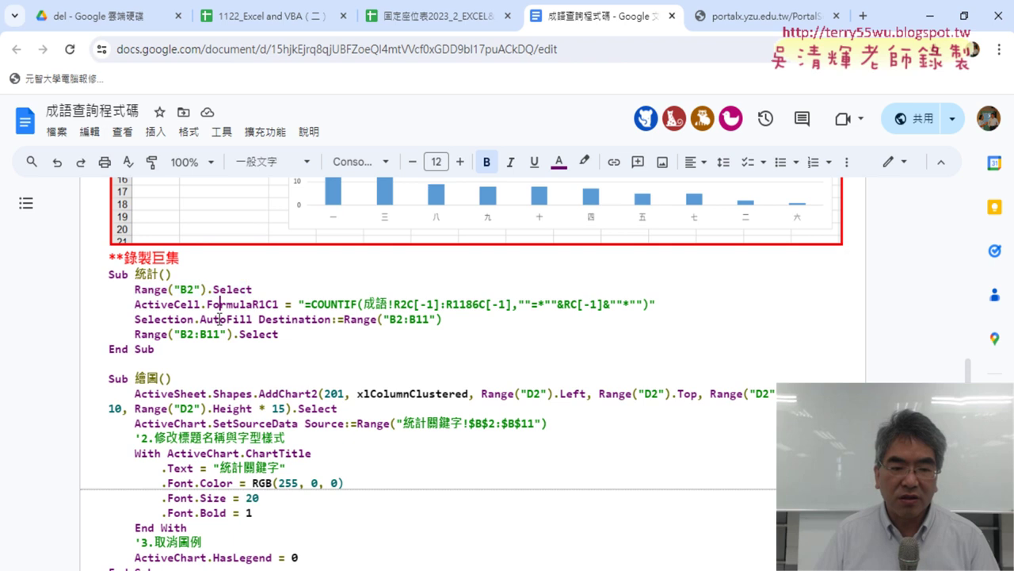
click(222, 320)
drag(278, 335, 79, 333)
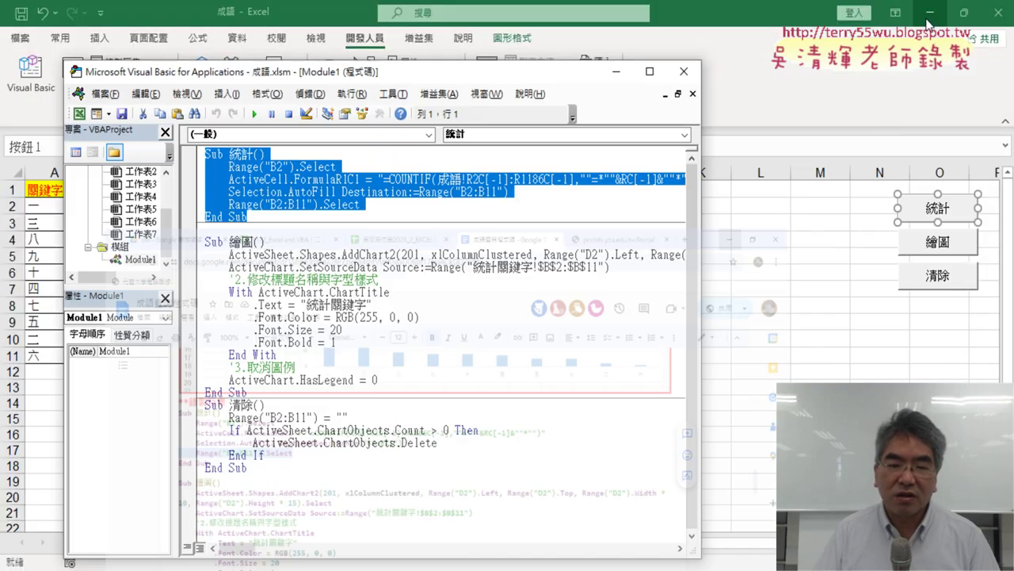
Widen and reposition the code editor, then run 統計 with F5 to fill column B
mouse_move(509, 79)
mouse_down()
mouse_move(649, 57)
mouse_move(624, 54)
mouse_up()
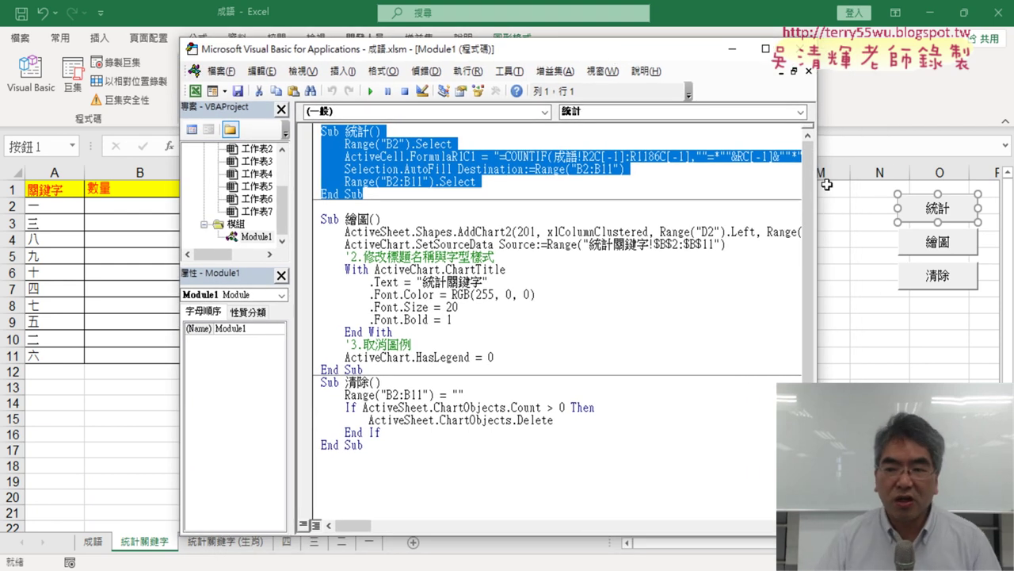
drag(821, 184, 949, 190)
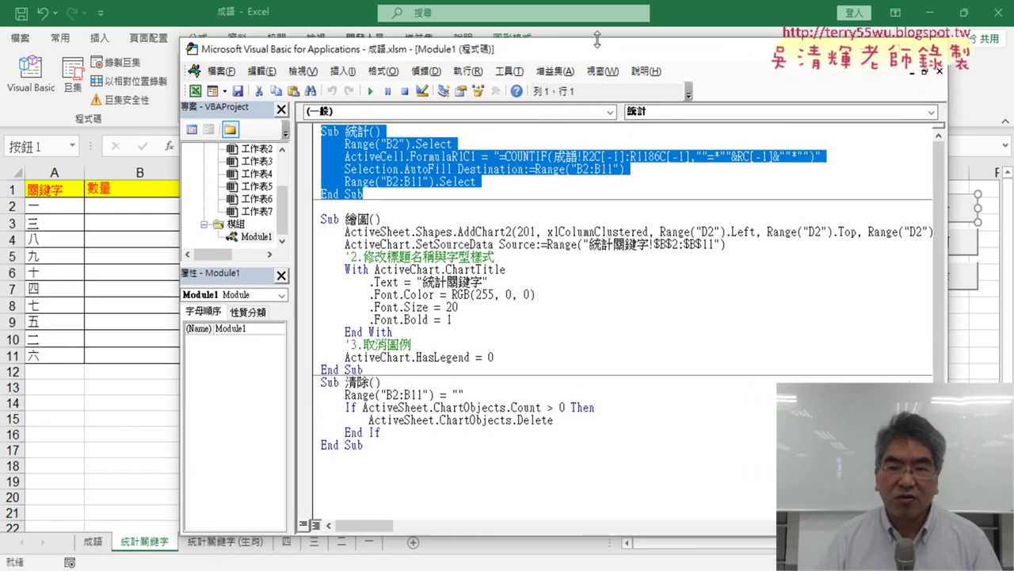
mouse_move(599, 39)
mouse_down()
mouse_move(596, 65)
mouse_move(623, 45)
mouse_up()
key(F5)
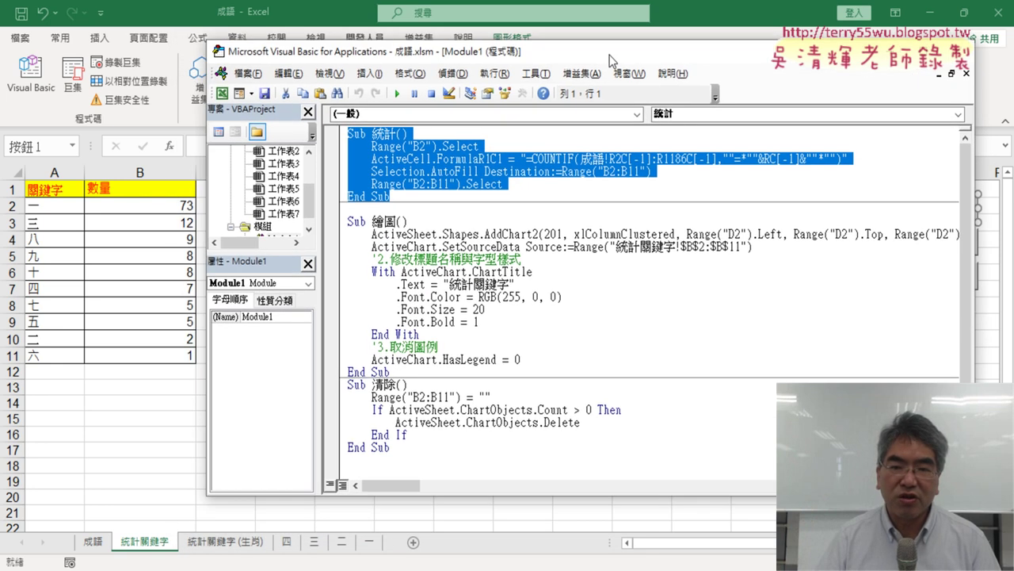
click(456, 146)
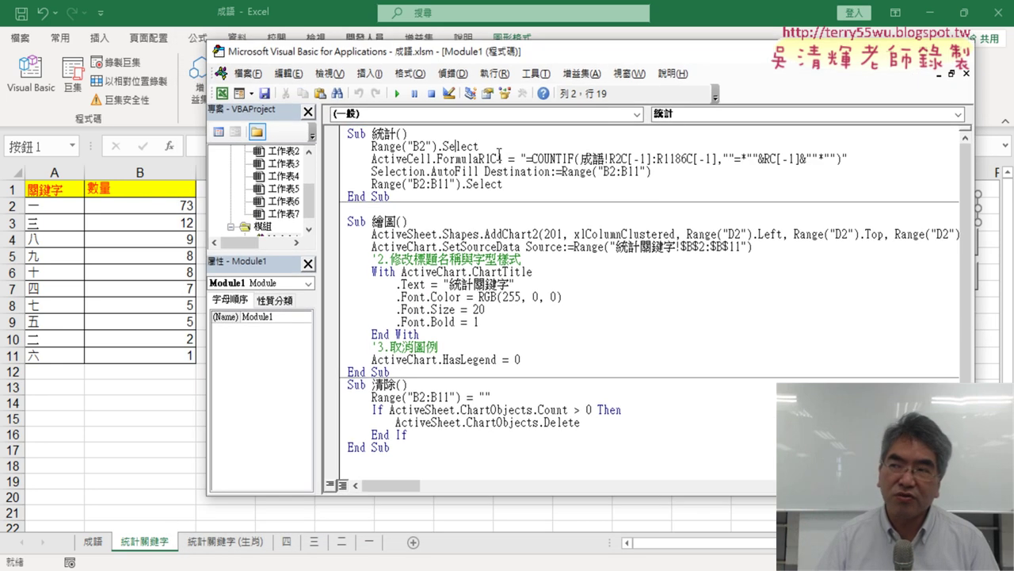
drag(529, 50, 589, 53)
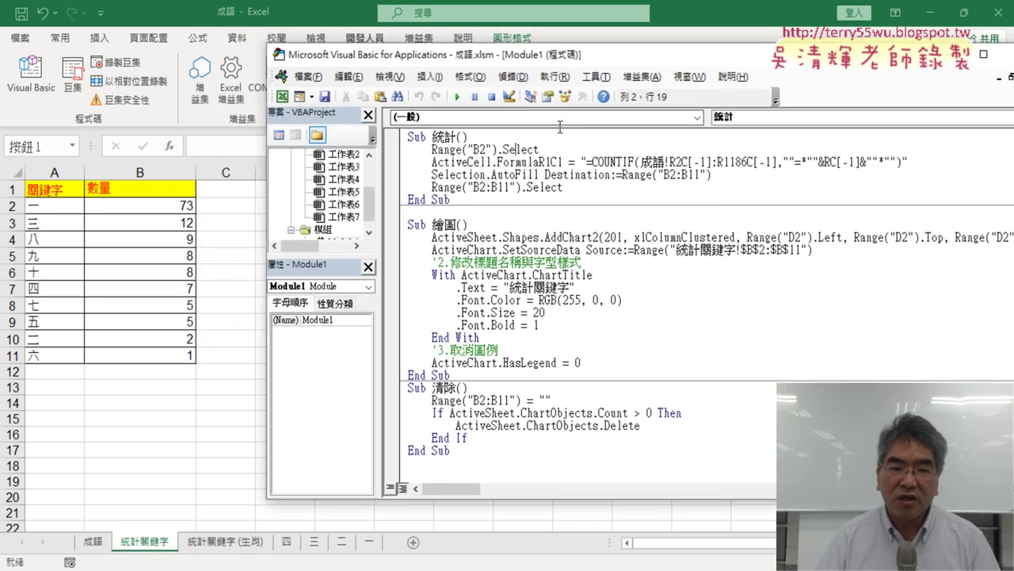
Insert step comments 1. and 2. into 統計 and delete the Range("B2:B11").Select line
drag(549, 151, 434, 150)
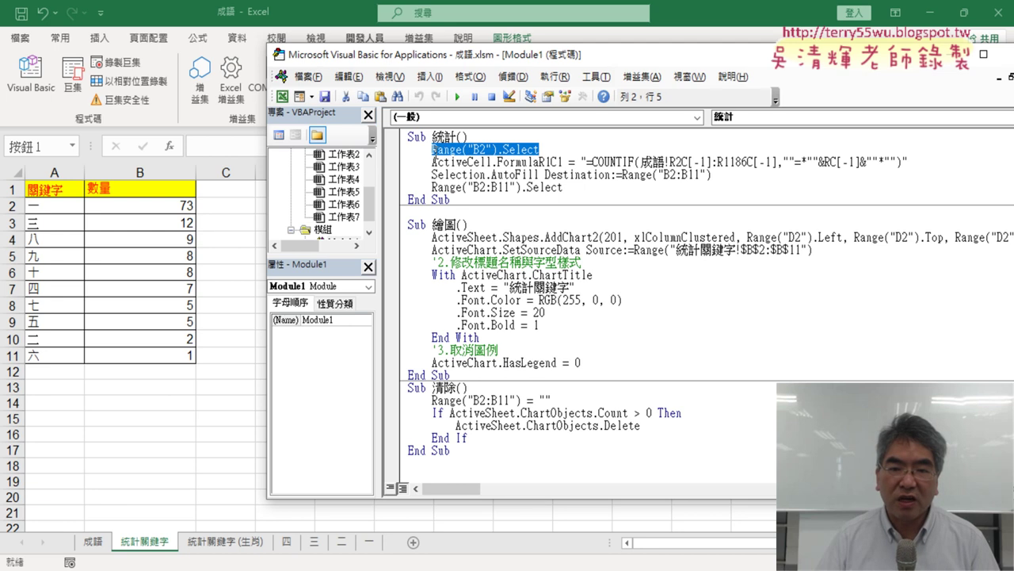
click(472, 137)
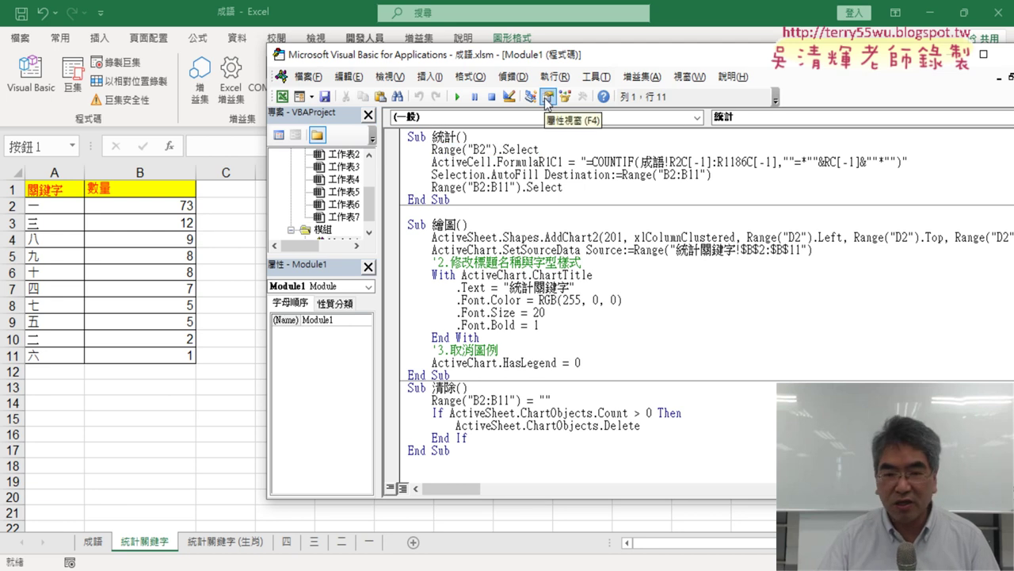
key(Return)
key(Tab)
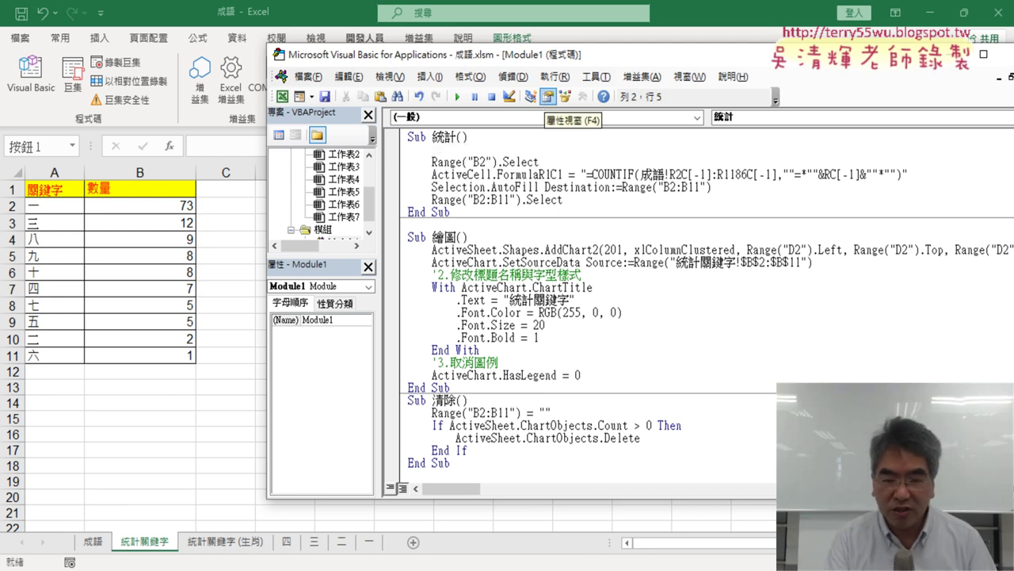
text(1.)
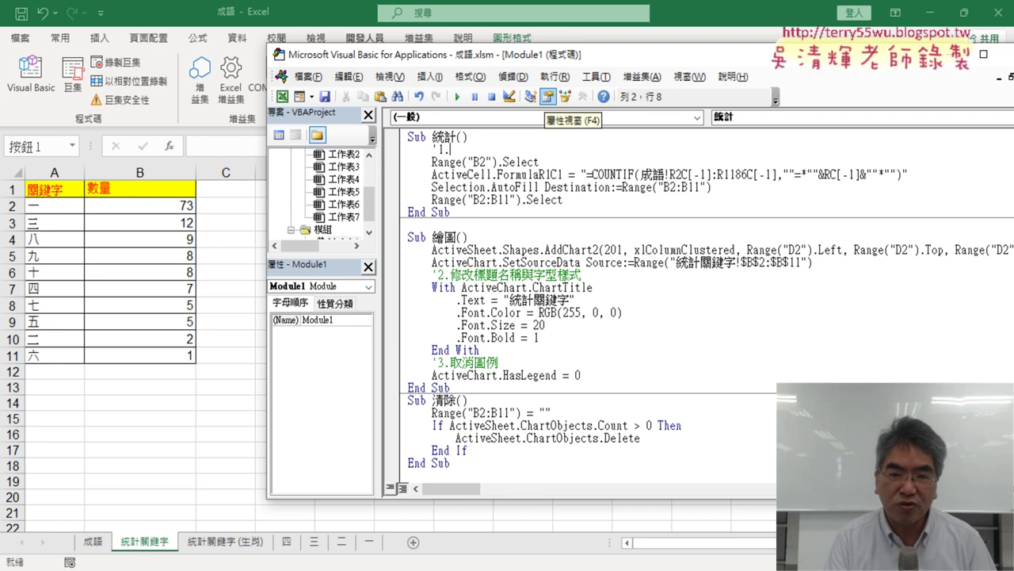
key(Down)
key(Return)
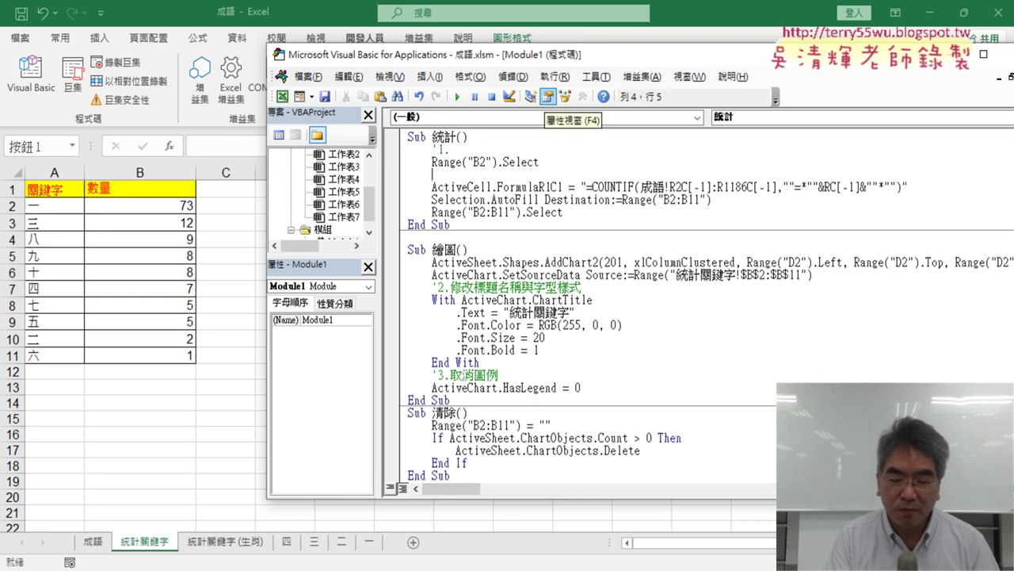
text(2)
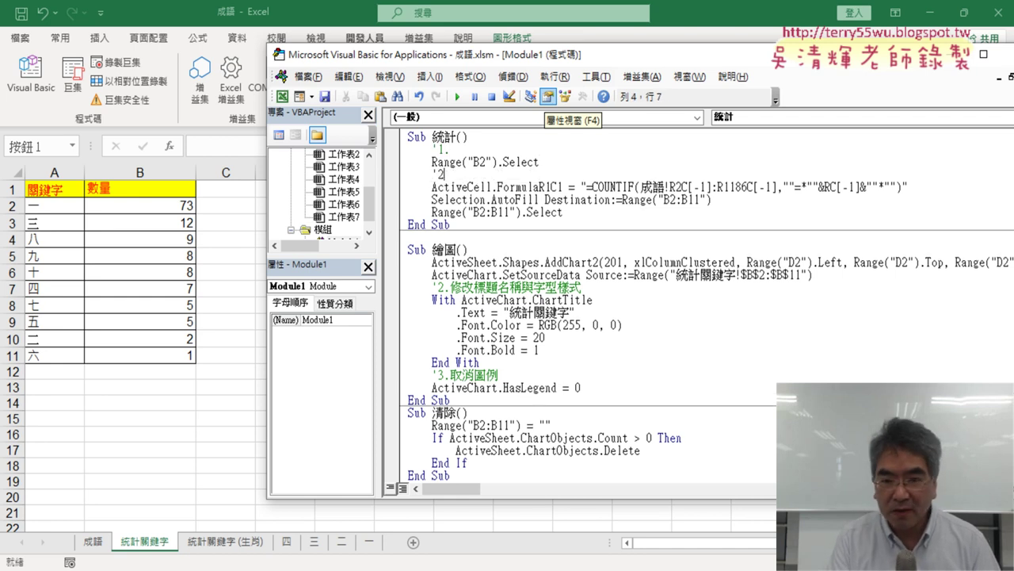
text(.)
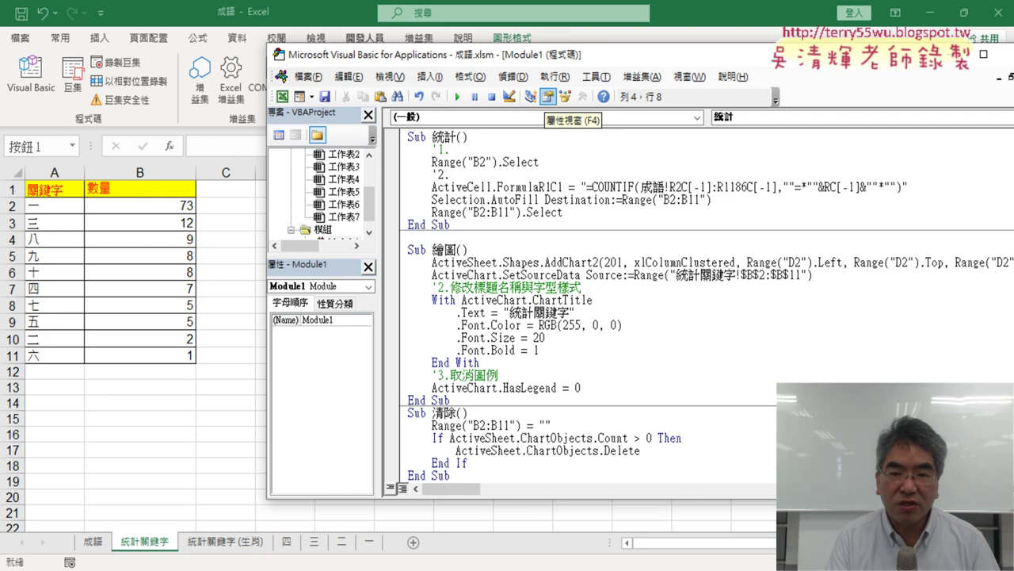
key(Return)
text('3.)
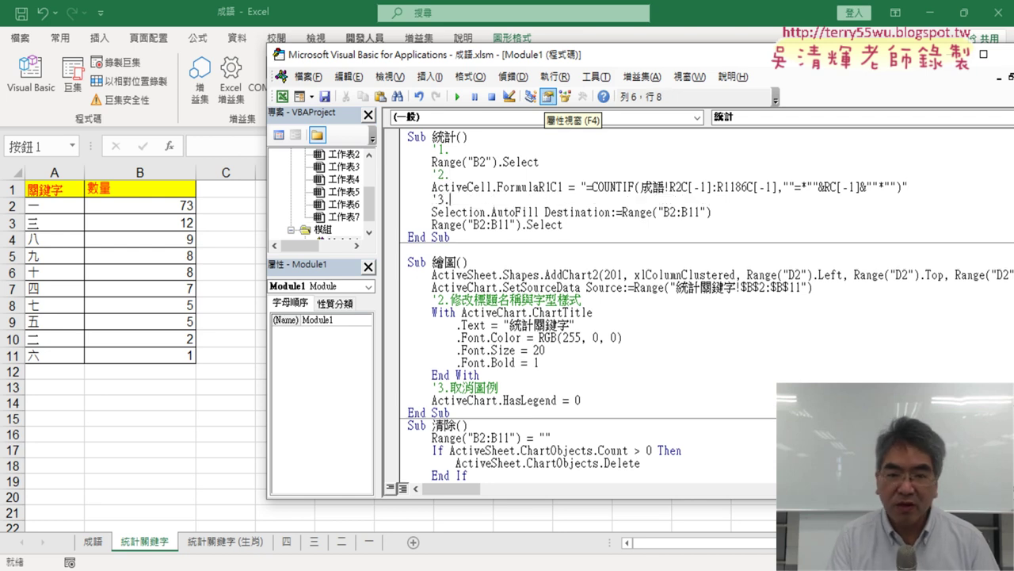
key(Return)
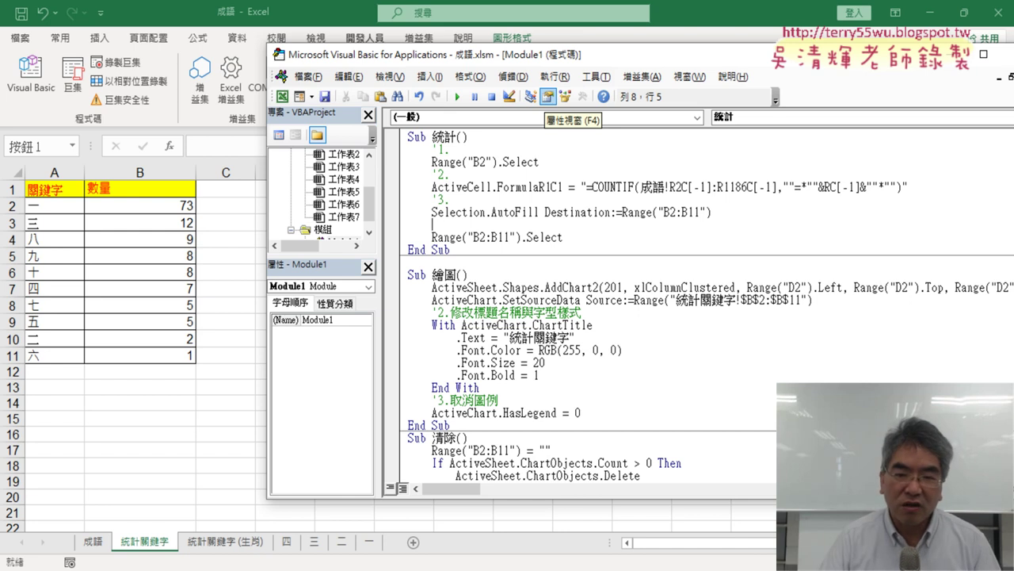
drag(572, 236, 393, 229)
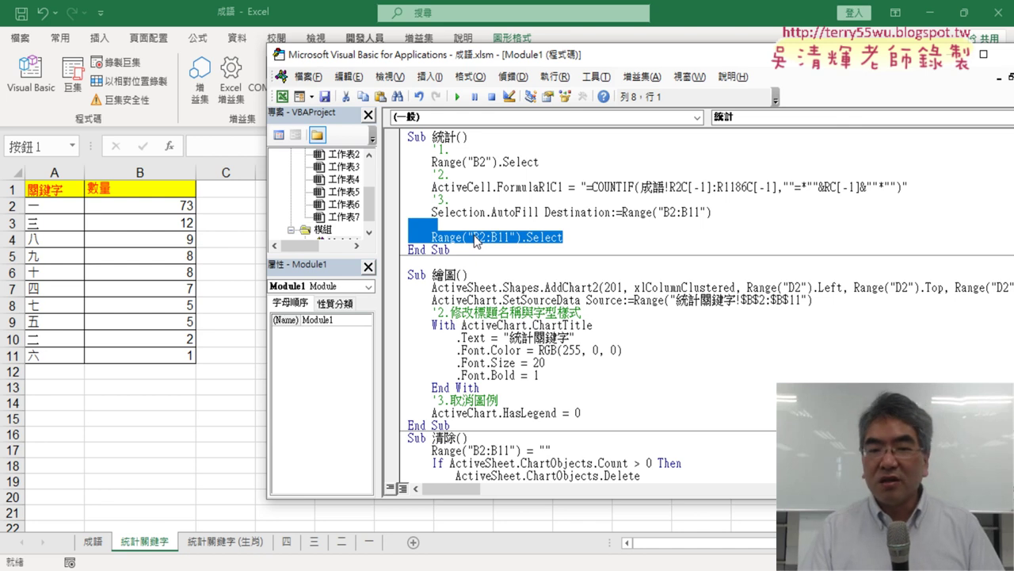
key(Delete)
key(Delete)
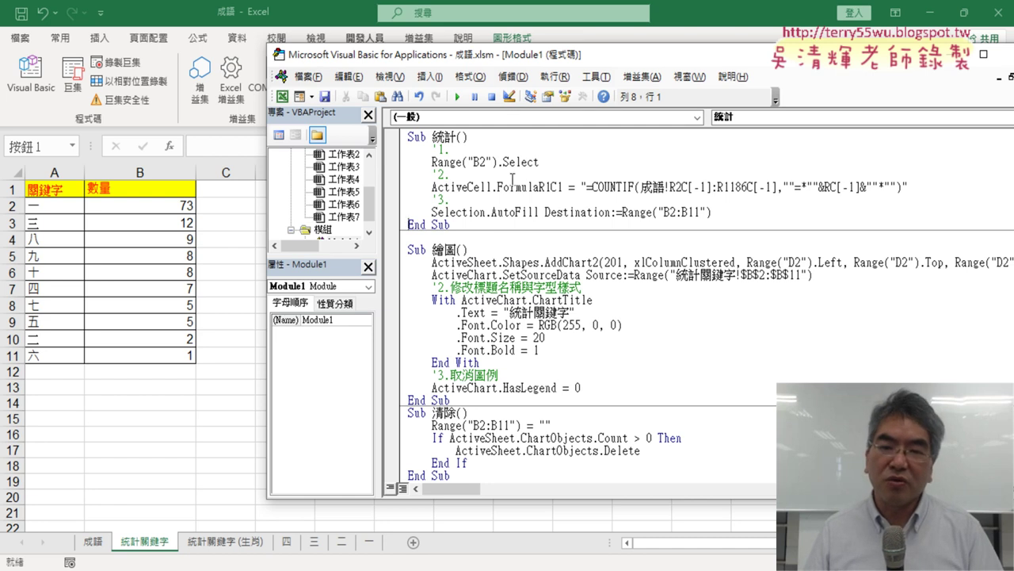
drag(542, 163, 404, 147)
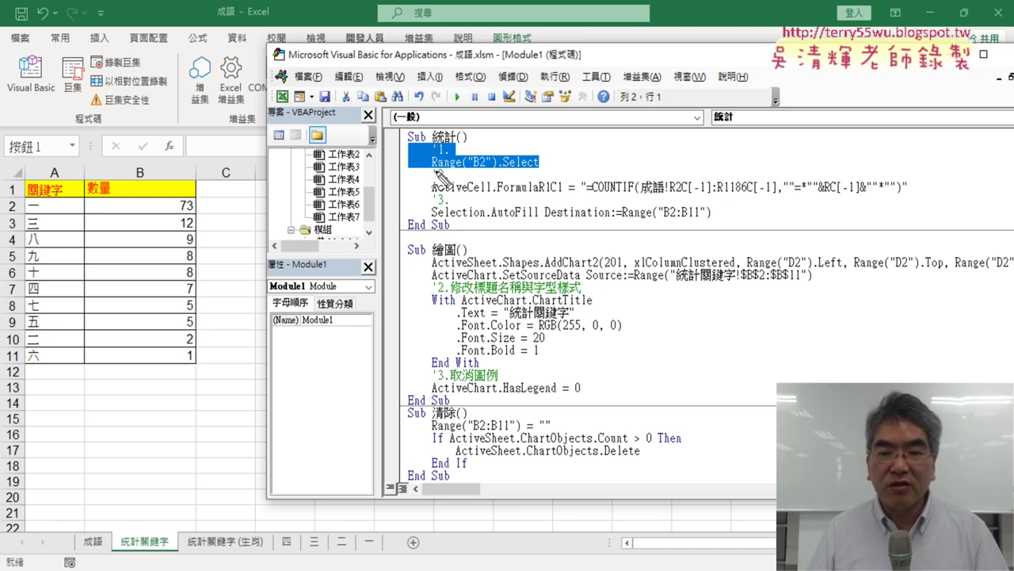
drag(432, 168, 541, 168)
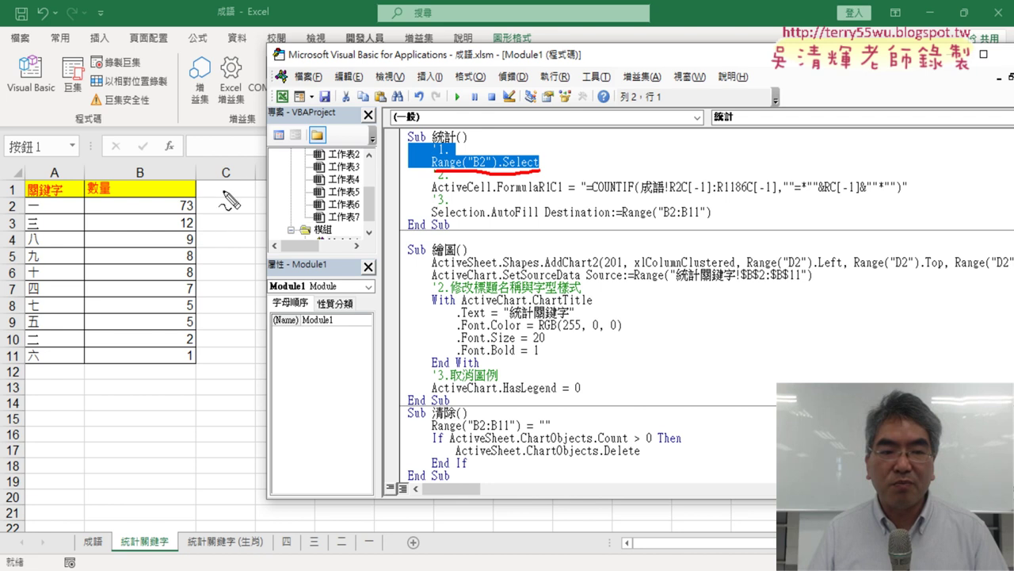
drag(196, 213, 198, 226)
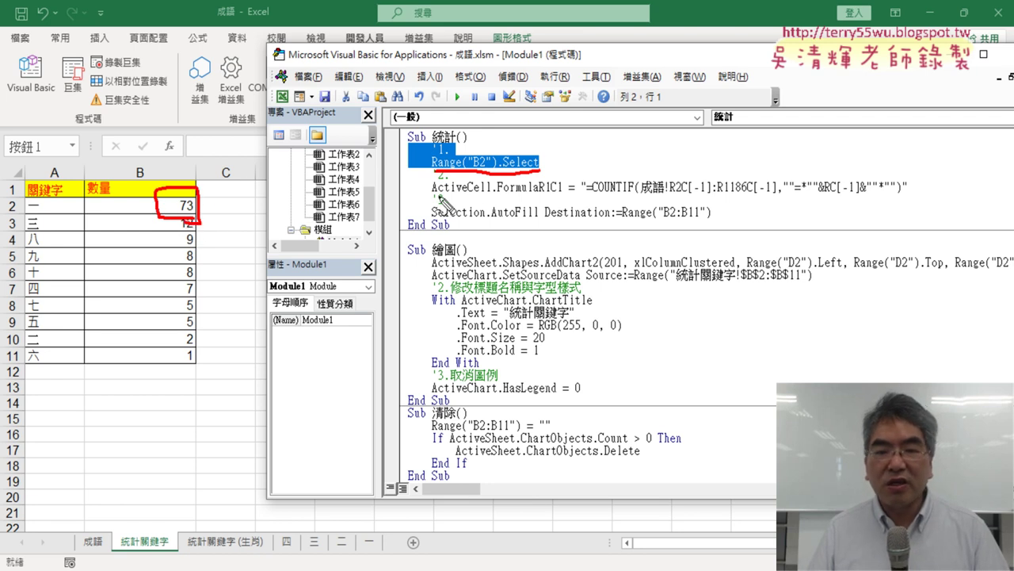
drag(434, 195, 490, 194)
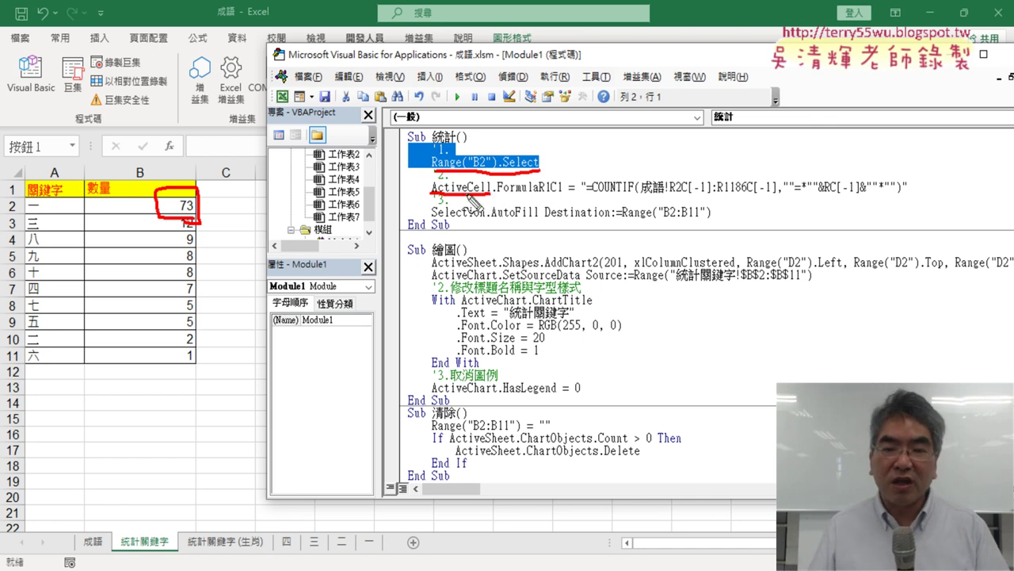
drag(432, 159, 537, 169)
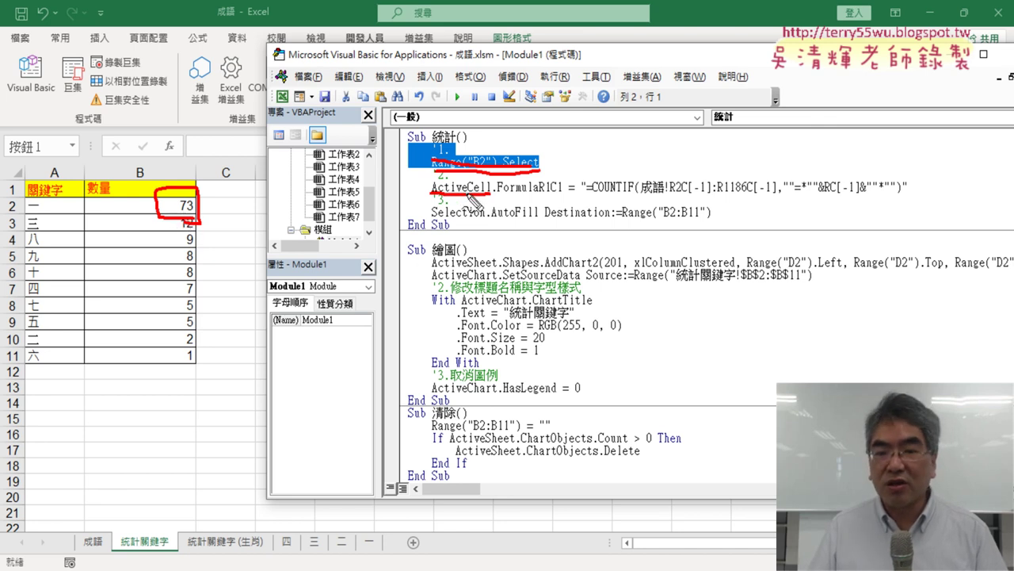
key(Escape)
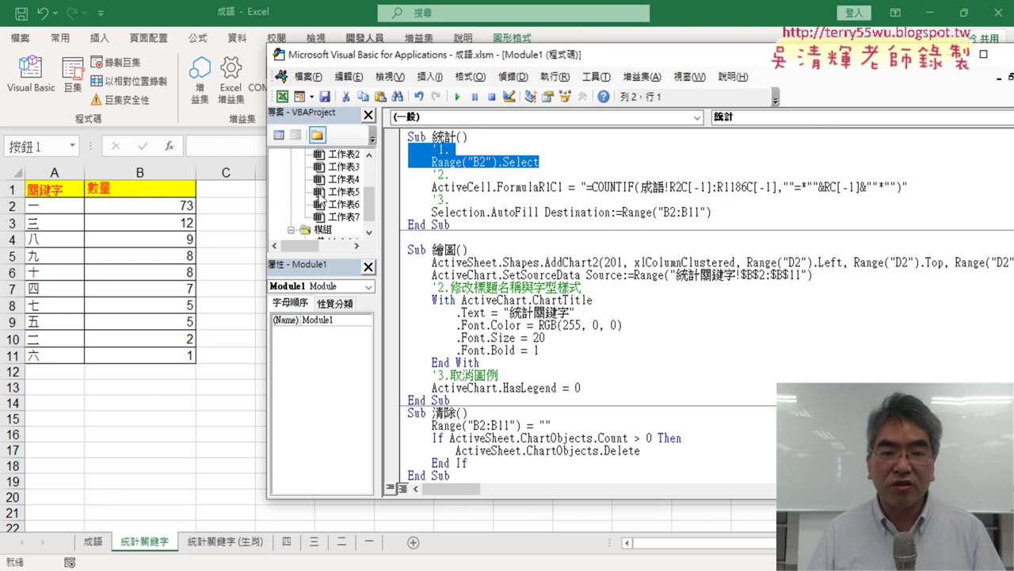
With F2 active in Excel, delete the '1. comment and Range("B2").Select line from 統計
click(167, 208)
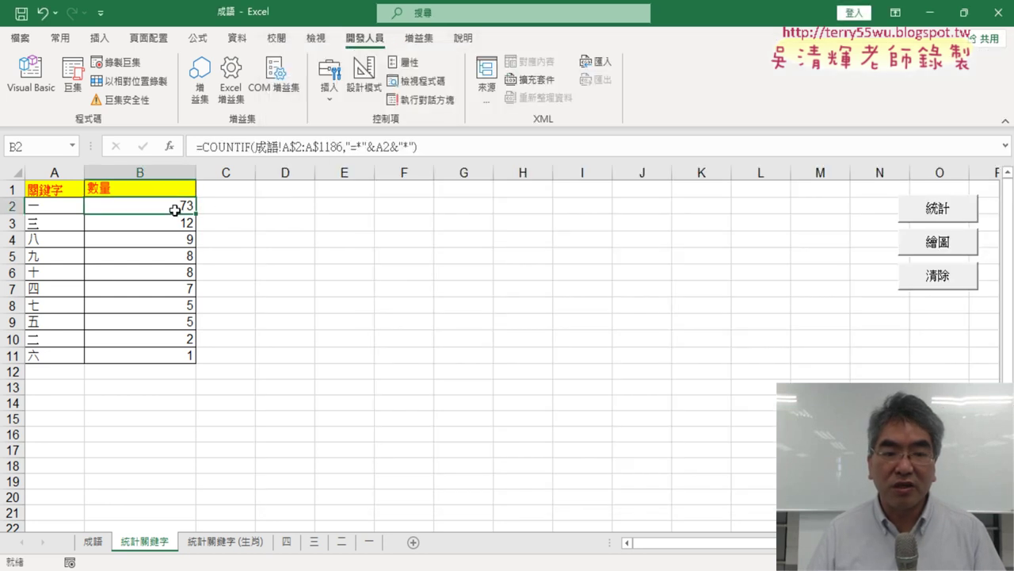
click(404, 205)
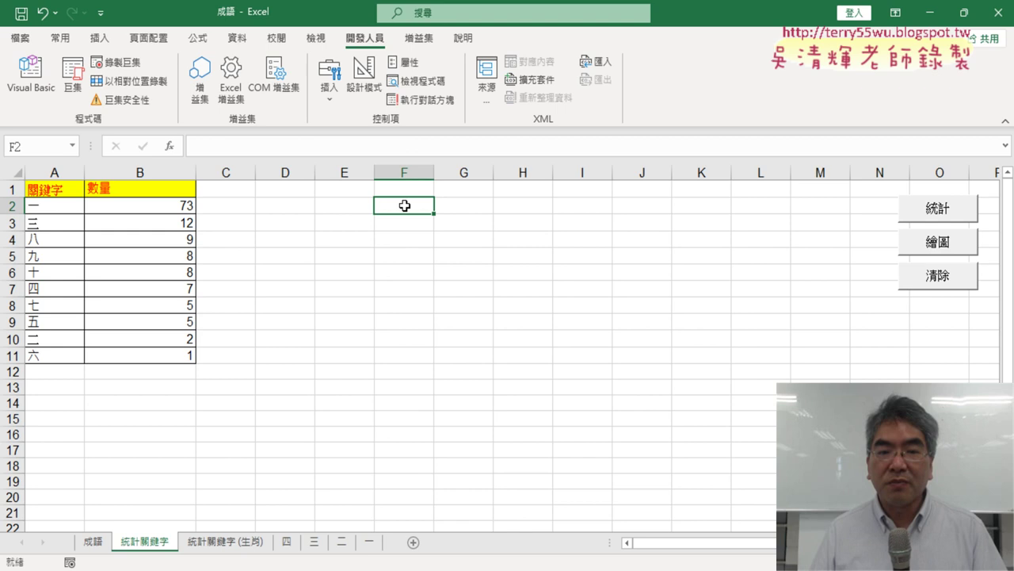
click(47, 101)
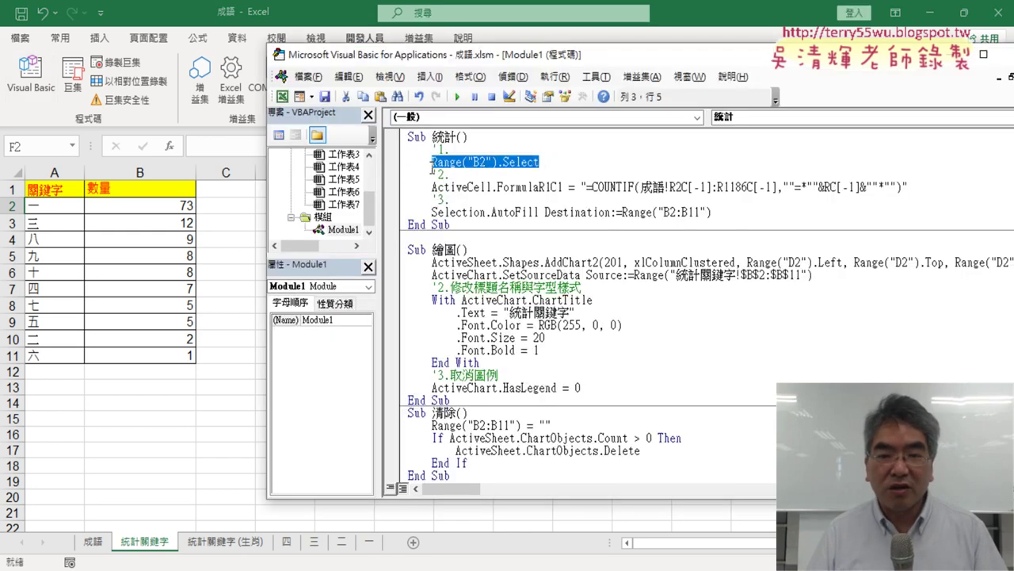
mouse_move(541, 161)
mouse_down()
mouse_move(432, 162)
mouse_move(400, 149)
mouse_up()
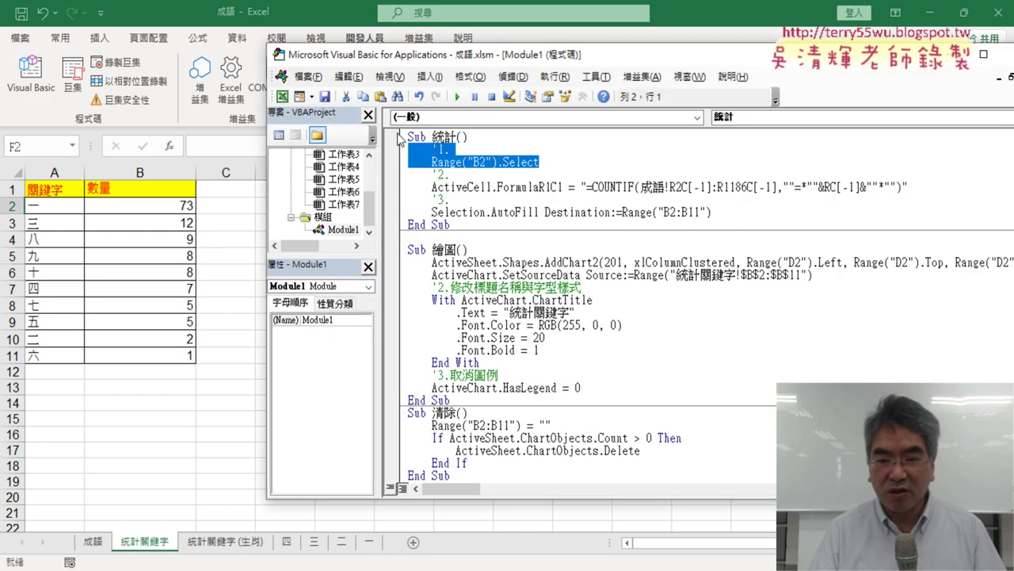
key(Delete)
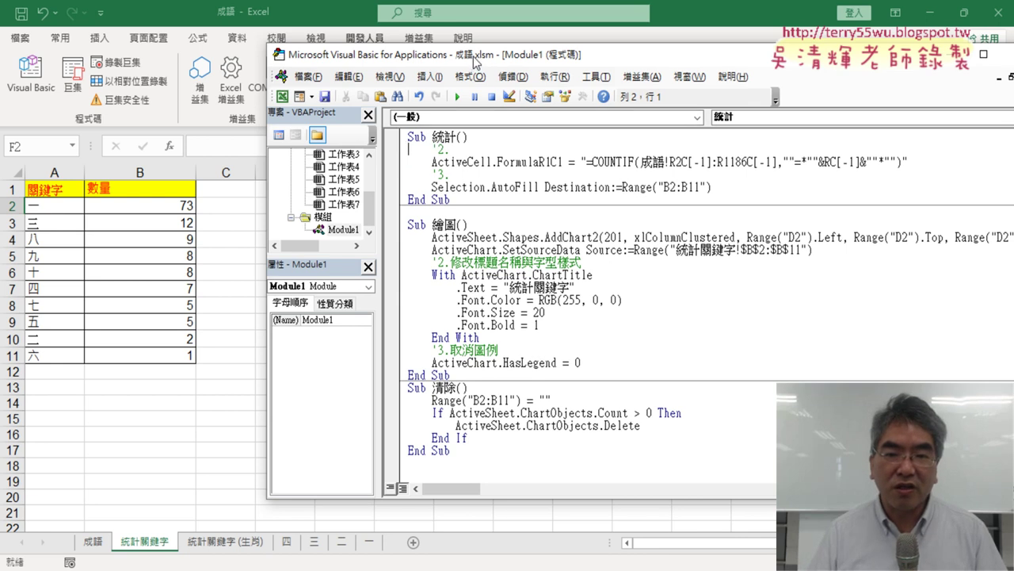
drag(476, 59, 668, 57)
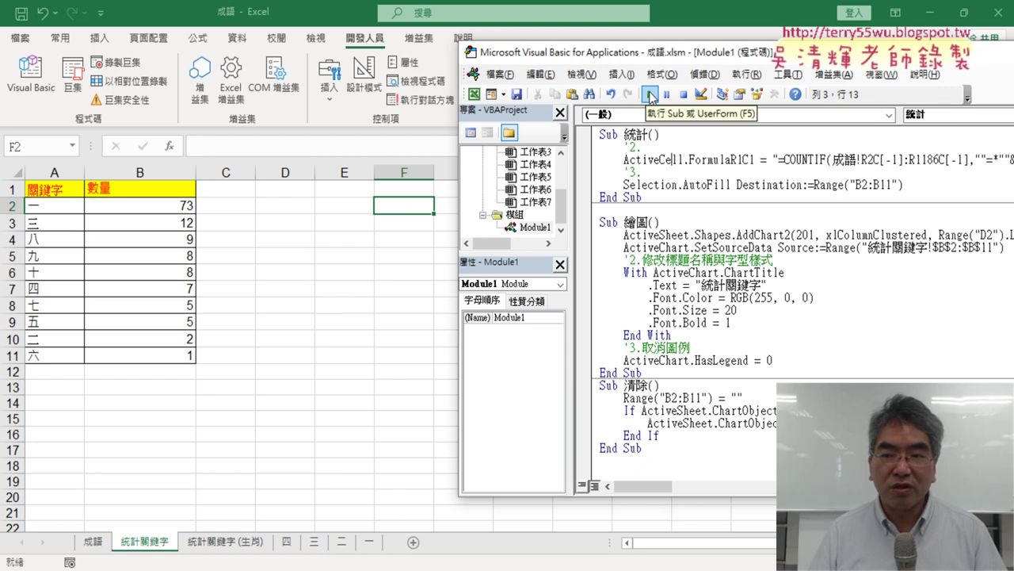
Run 統計 twice from the editor, choosing Debug on the 1004 error at AutoFill each time
click(650, 96)
click(563, 270)
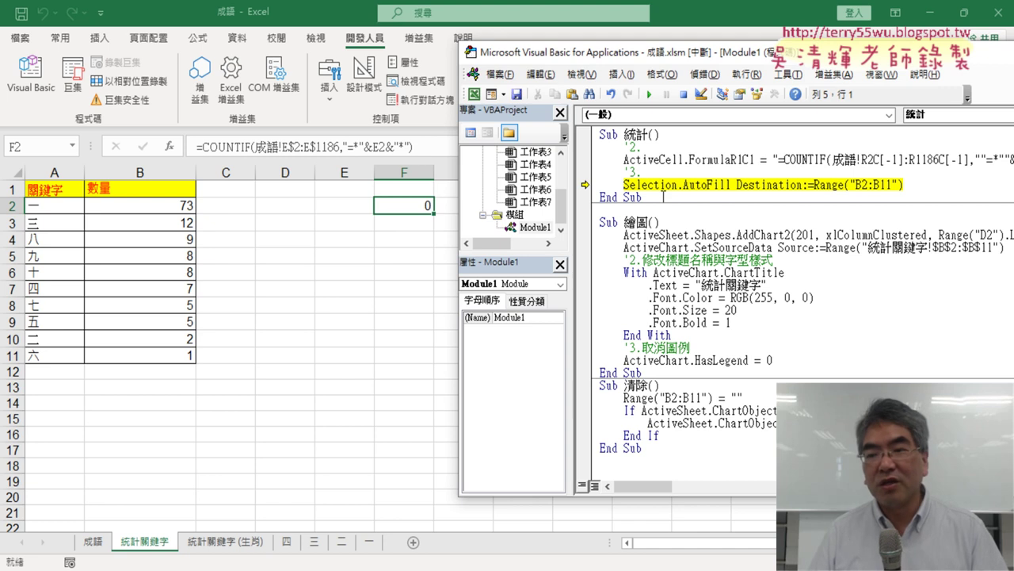
click(649, 94)
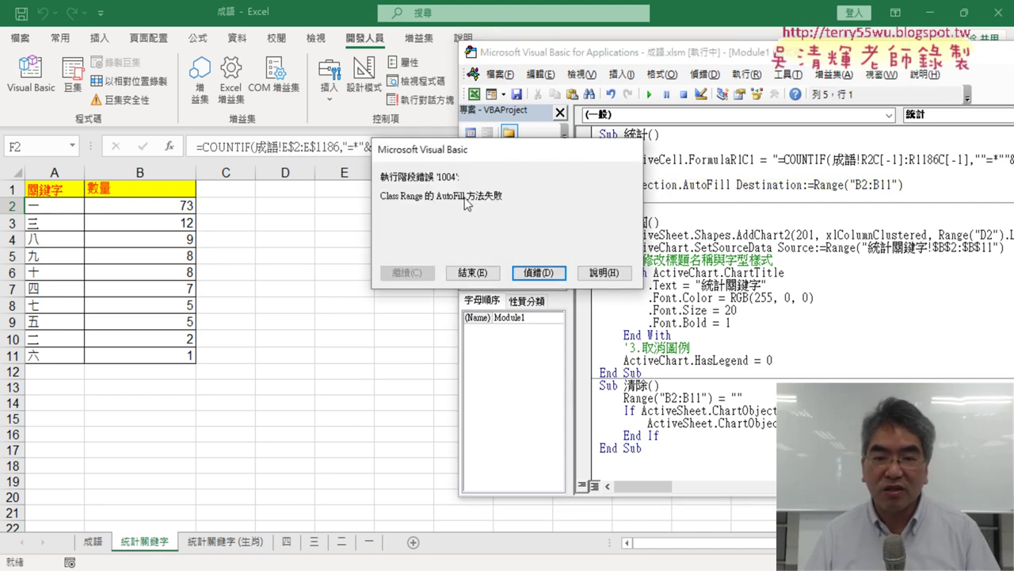
click(539, 274)
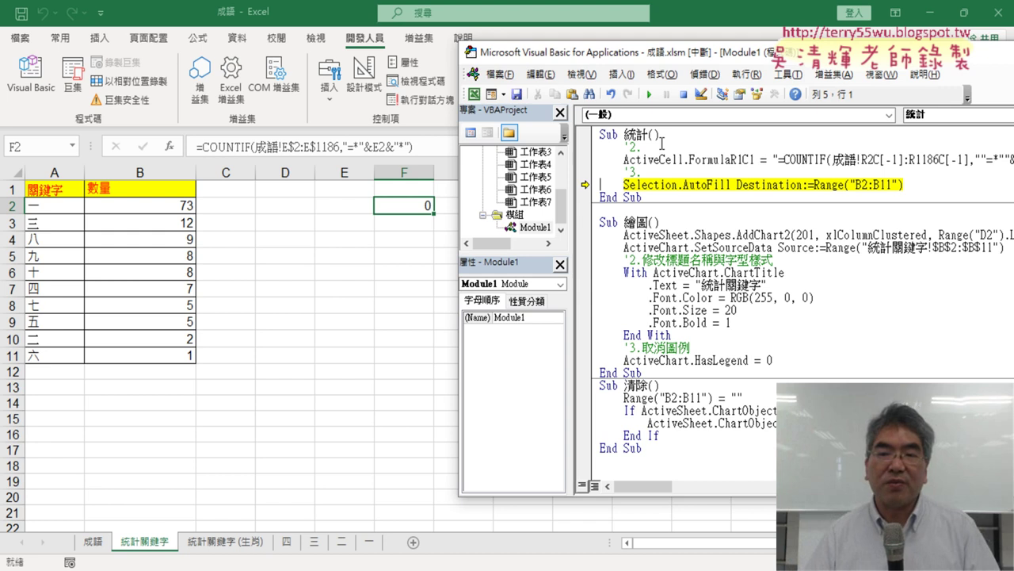
Replace ActiveCell on the FormulaR1C1 line with Range("B2")
mouse_move(695, 162)
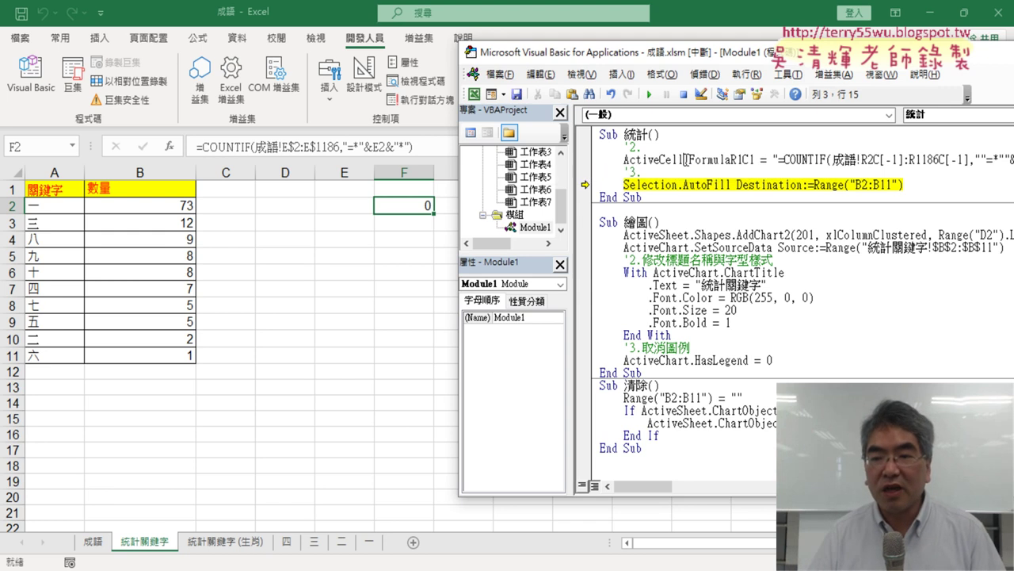
drag(672, 159, 636, 159)
mouse_move(643, 169)
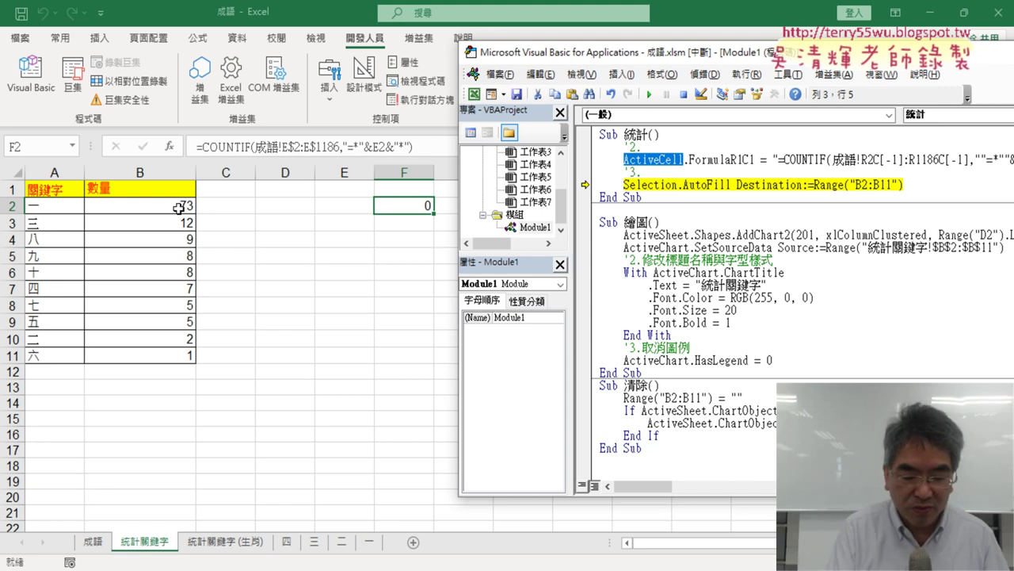
text(r)
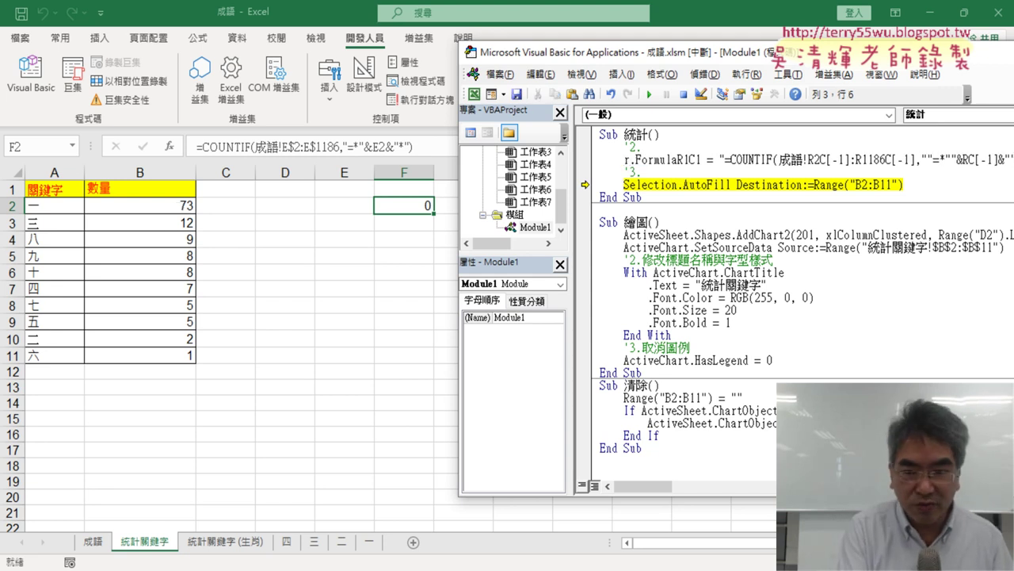
text(ange)
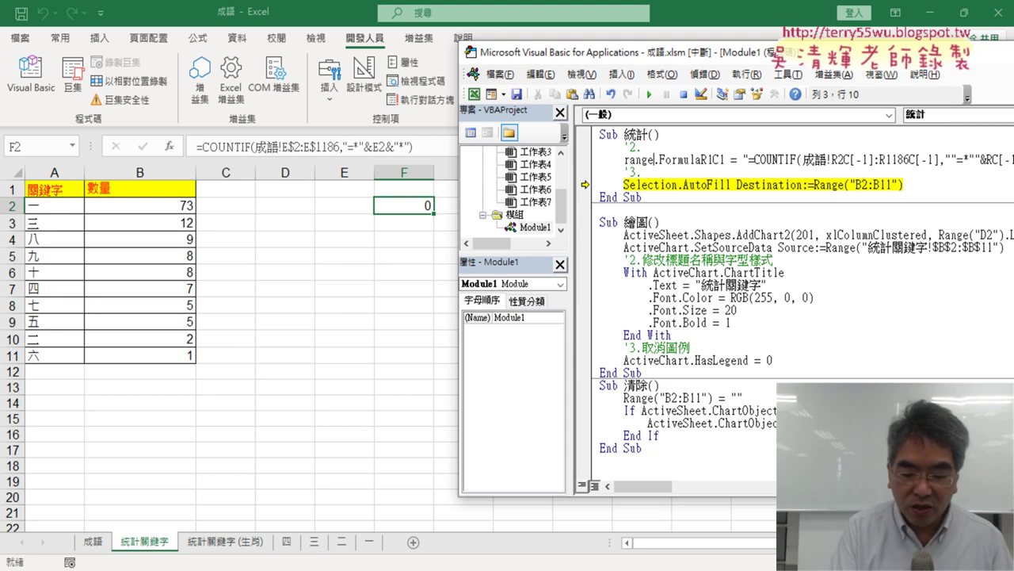
text((")
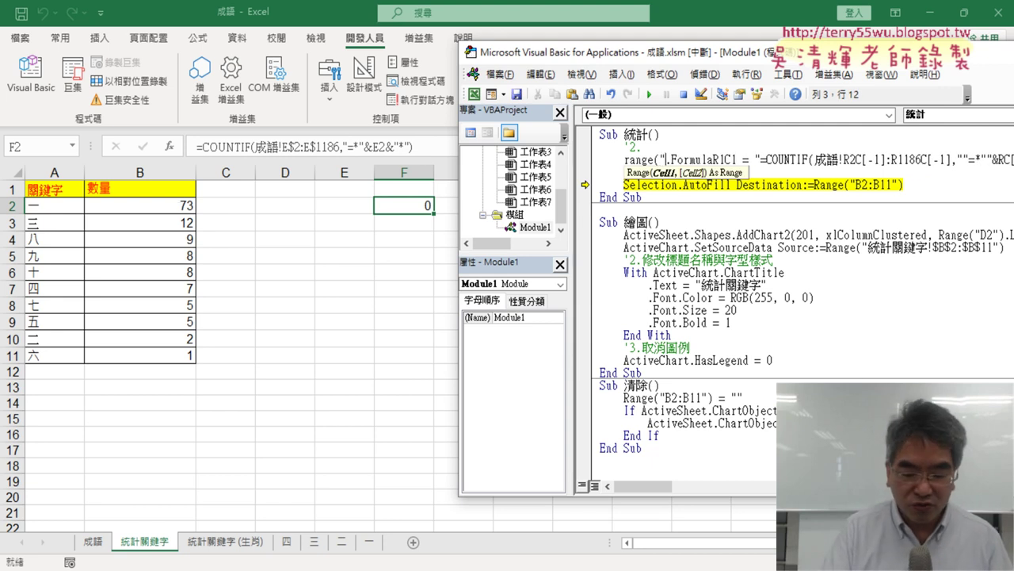
text(B2)
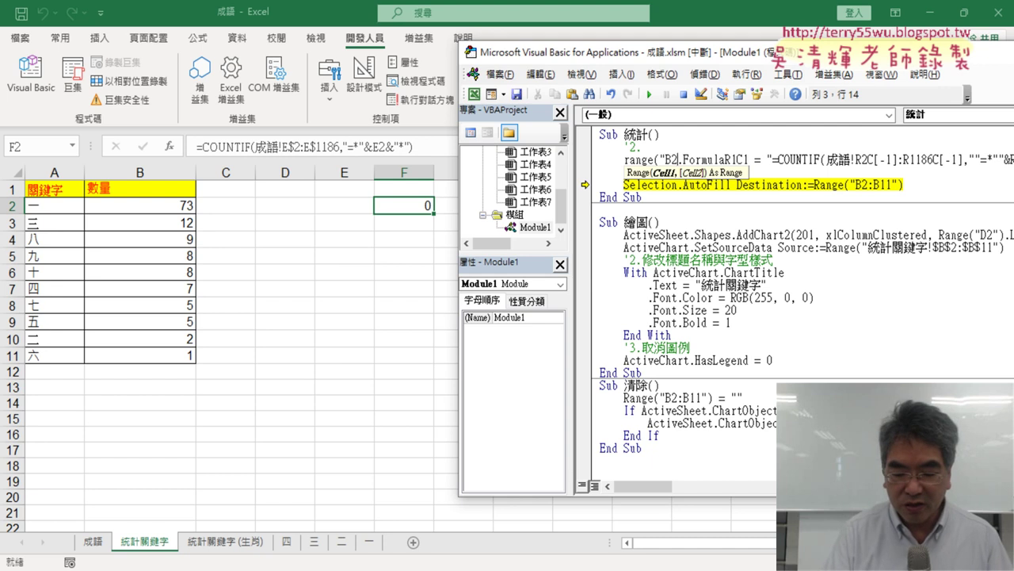
text("))
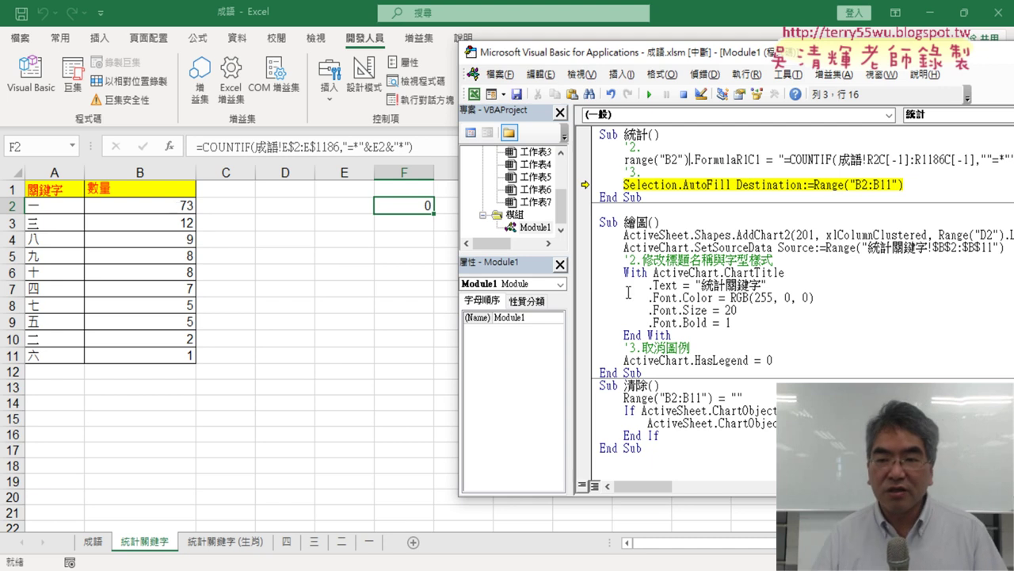
click(792, 273)
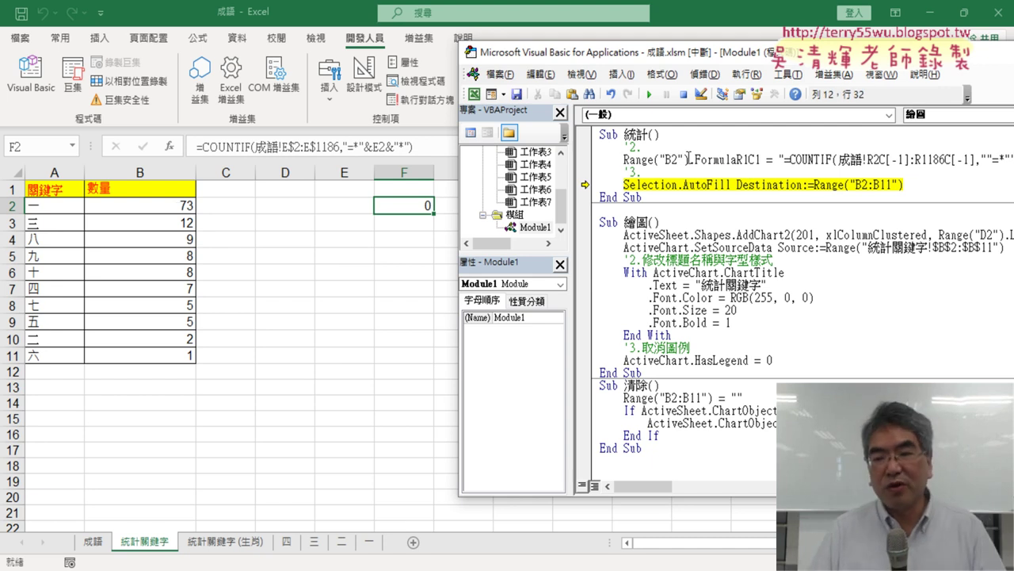
drag(690, 159, 624, 163)
mouse_move(627, 167)
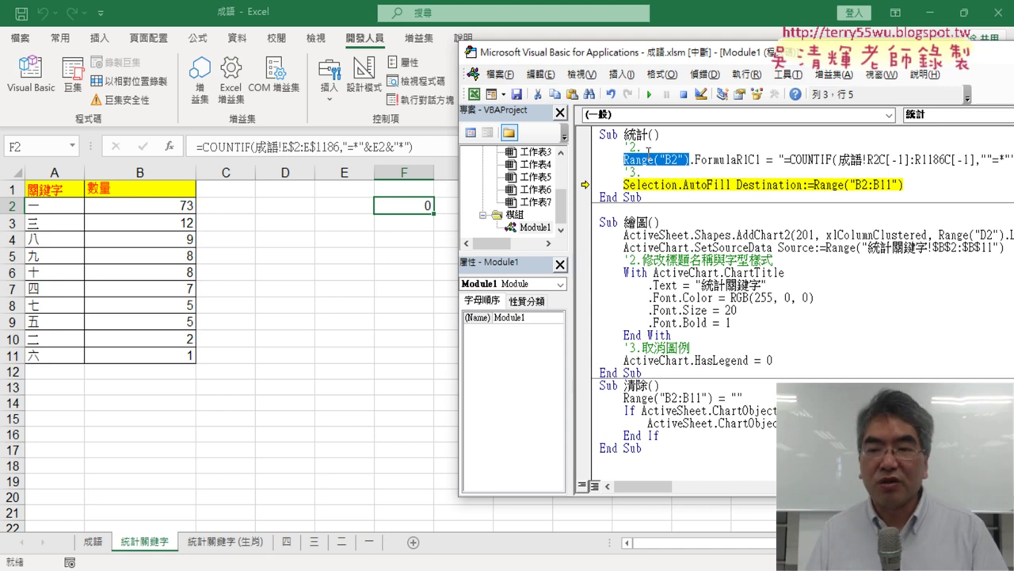
click(667, 147)
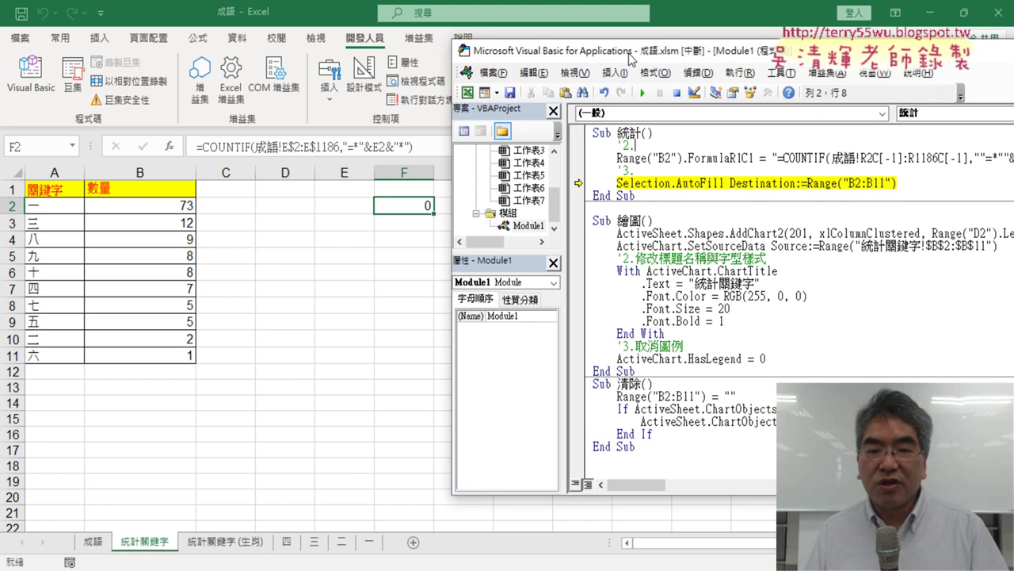
Change the '2. formula comment to read '1.在B2儲存格中輸入公式
drag(633, 55, 414, 46)
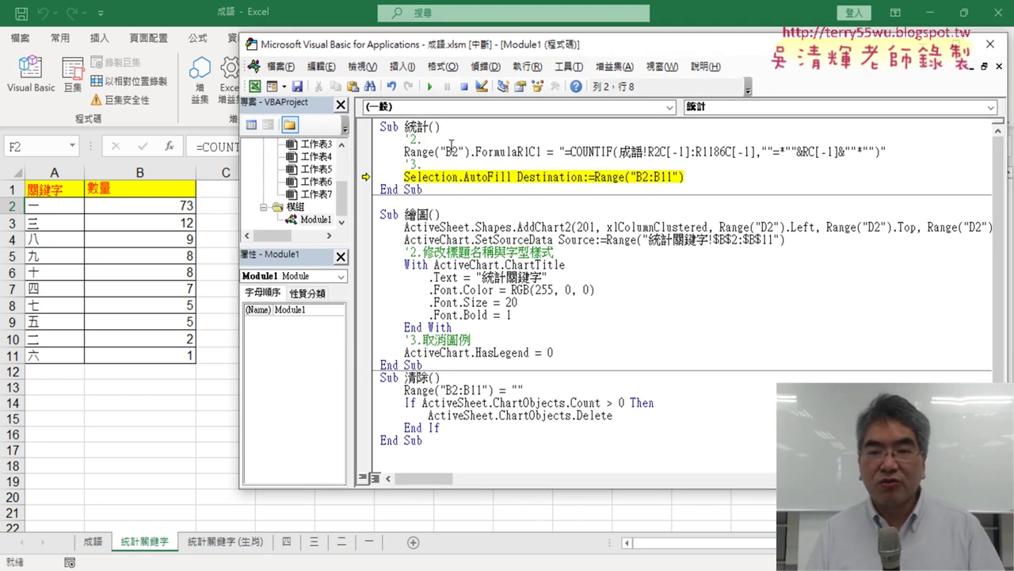
double_click(412, 139)
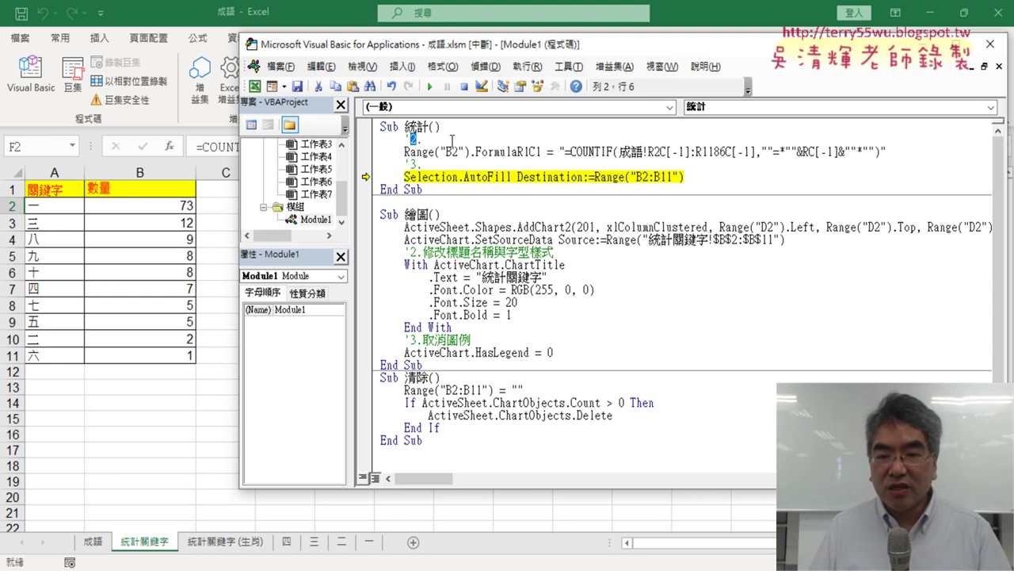
text(1)
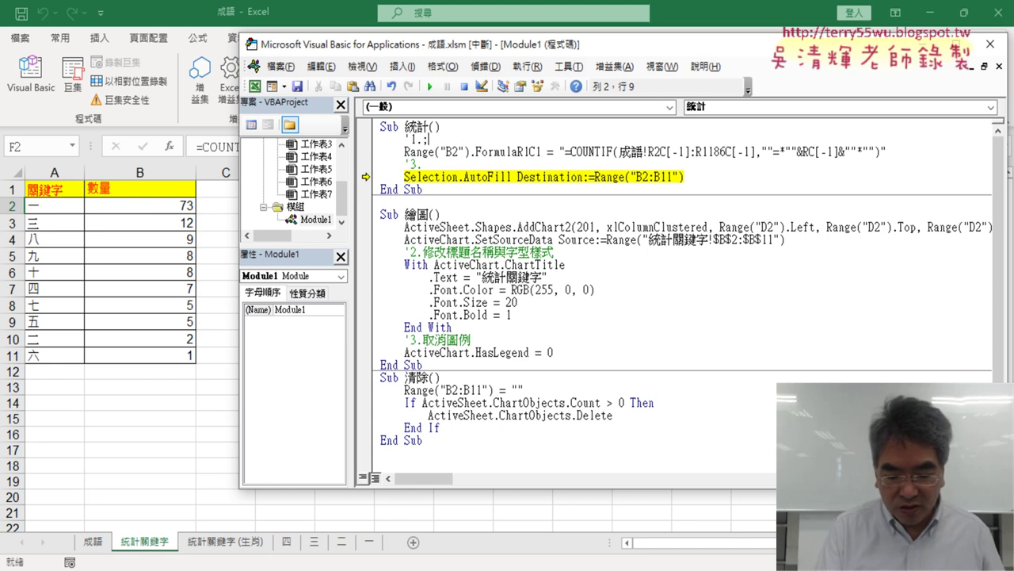
click(414, 140)
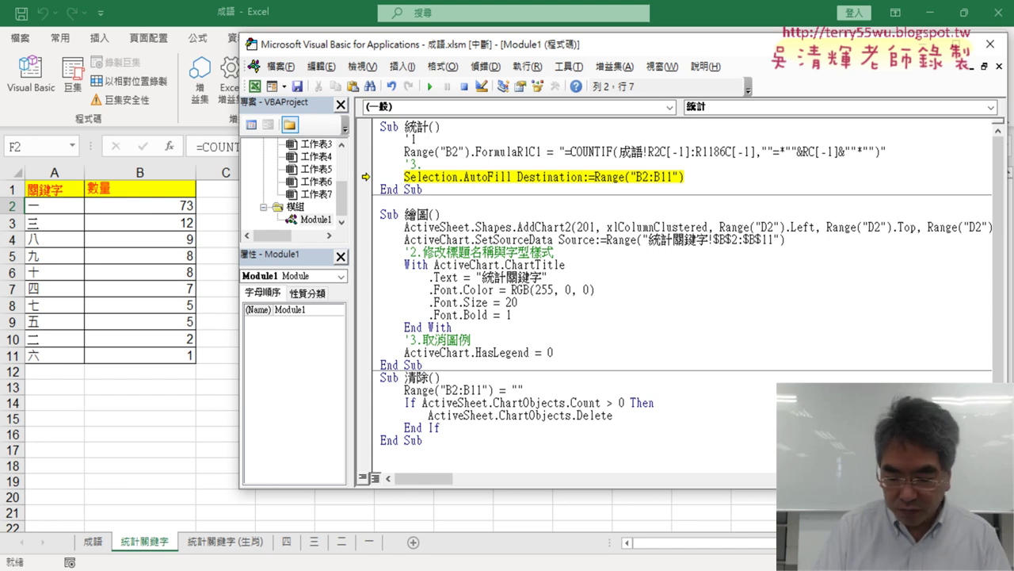
text(.)
text(アカ在)
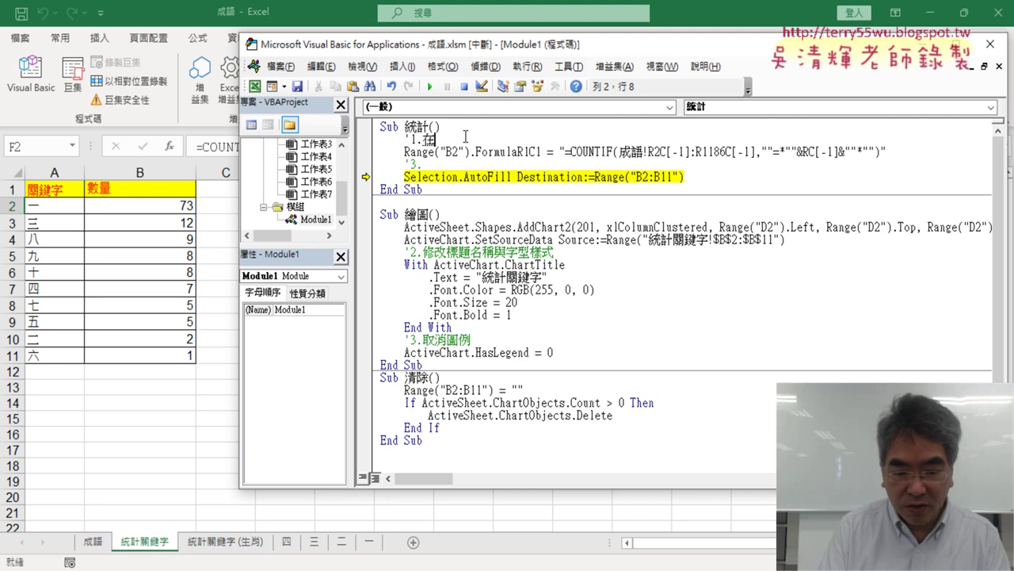
text(B2ㄨ)
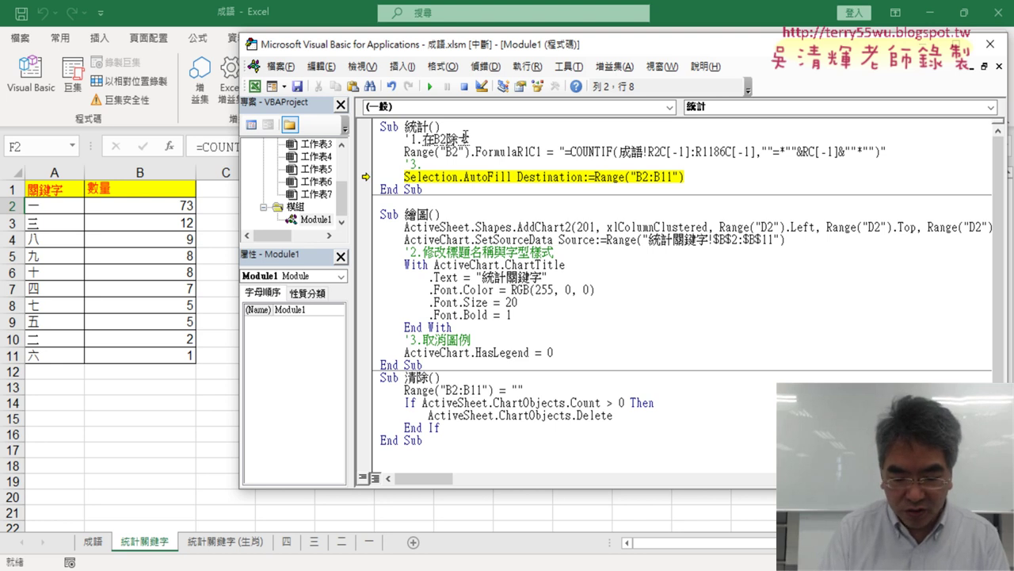
text(儲存格ㄓㄨㄥ)
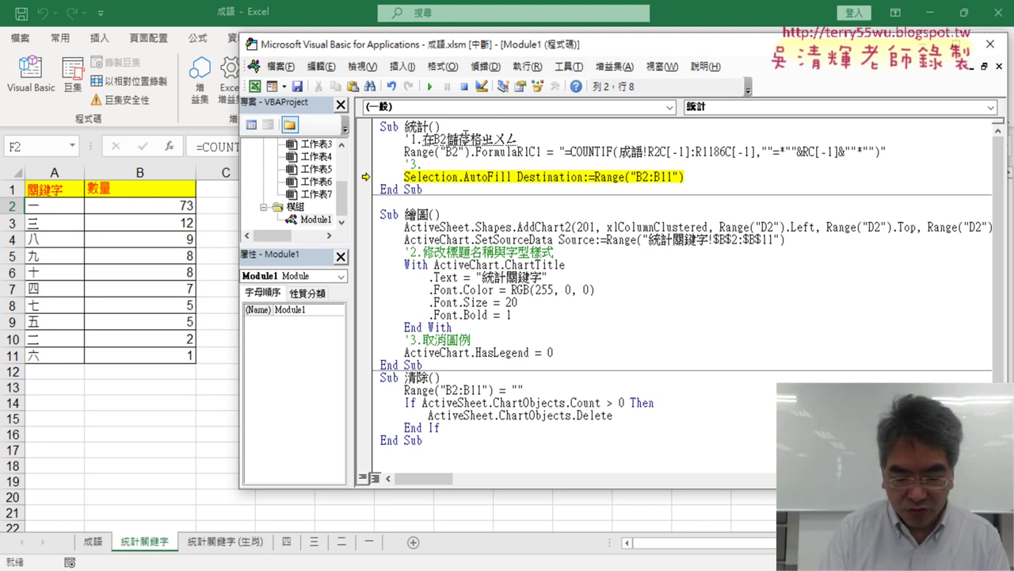
text(ㄕㄨ)
text(輸入)
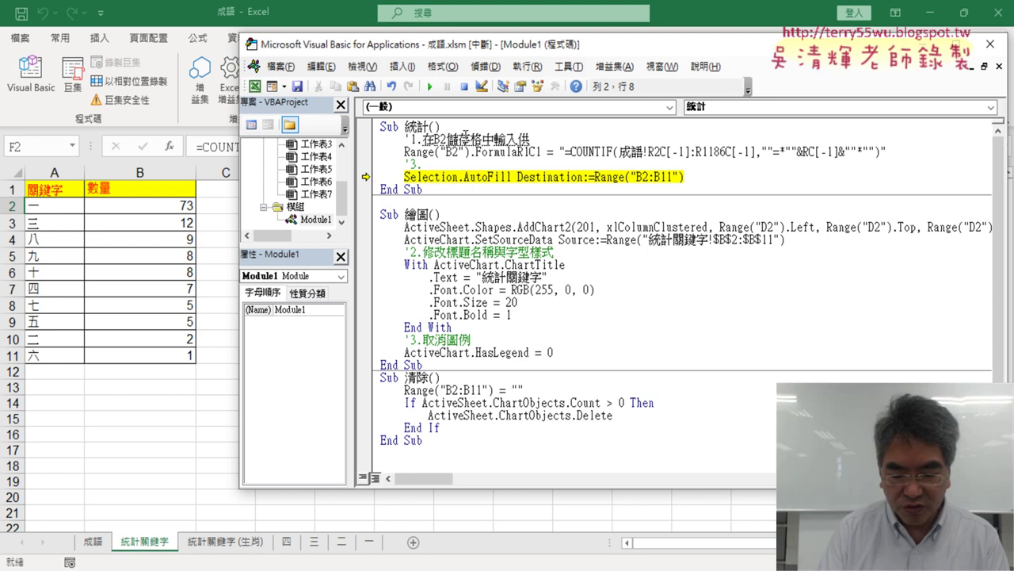
text(攻勢)
key(Down)
key(Down)
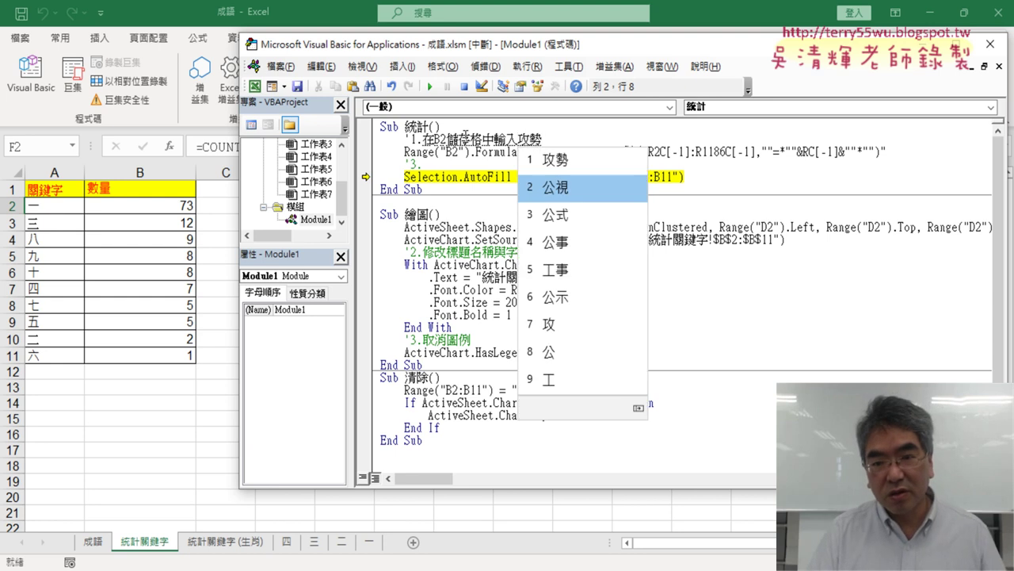
key(Return)
key(Return)
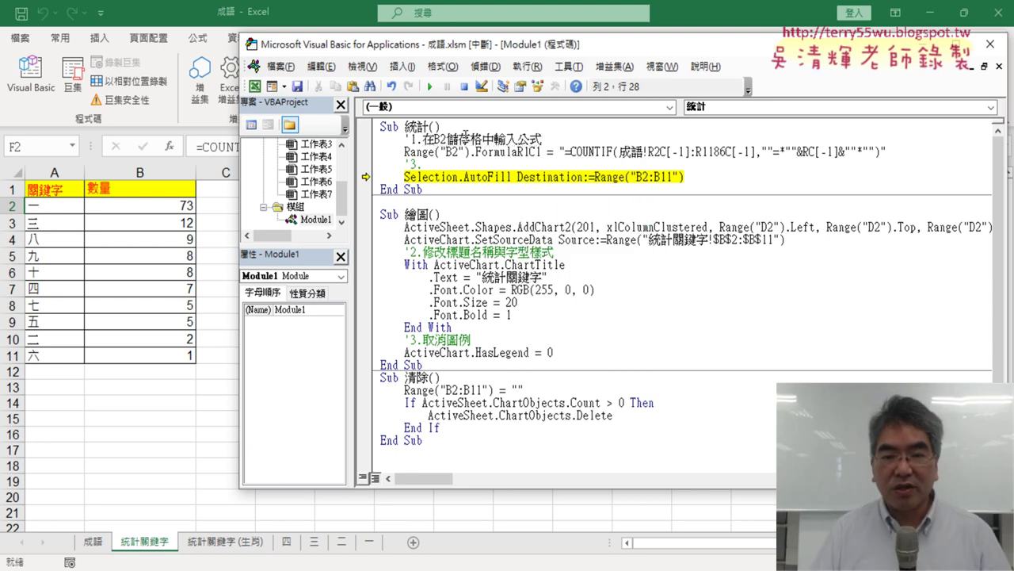
drag(404, 152, 470, 151)
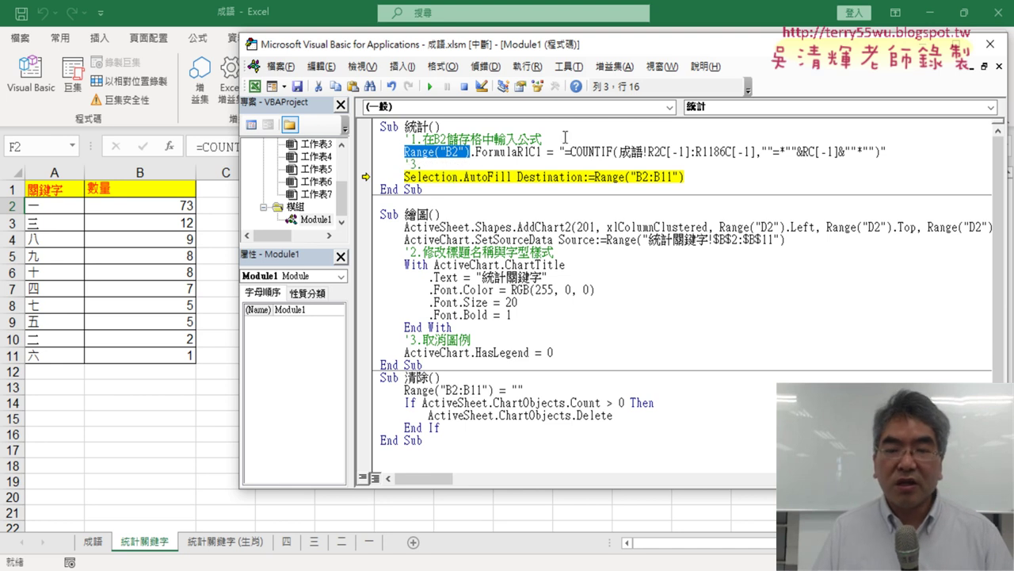
drag(459, 182, 455, 182)
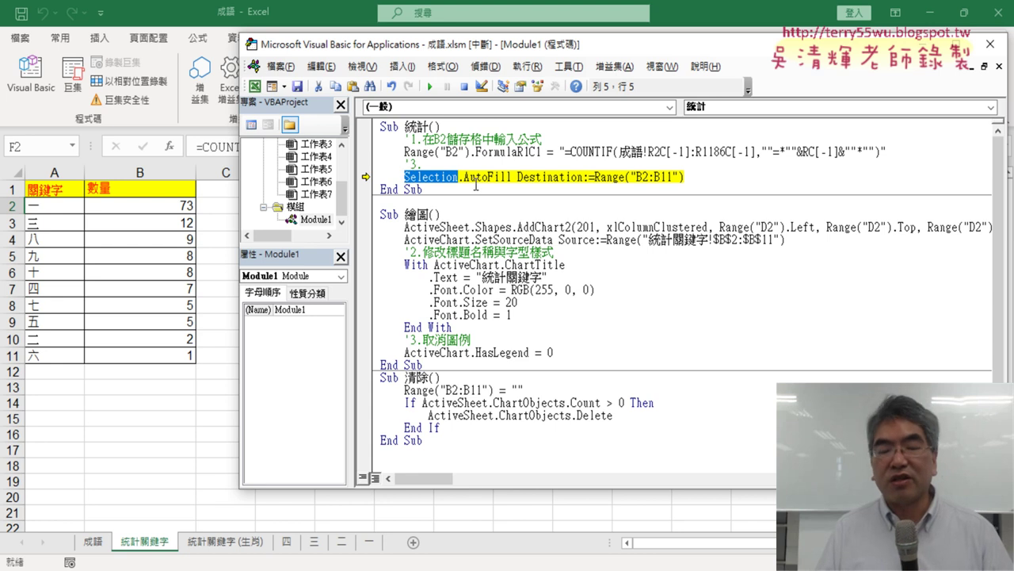
drag(536, 47, 761, 49)
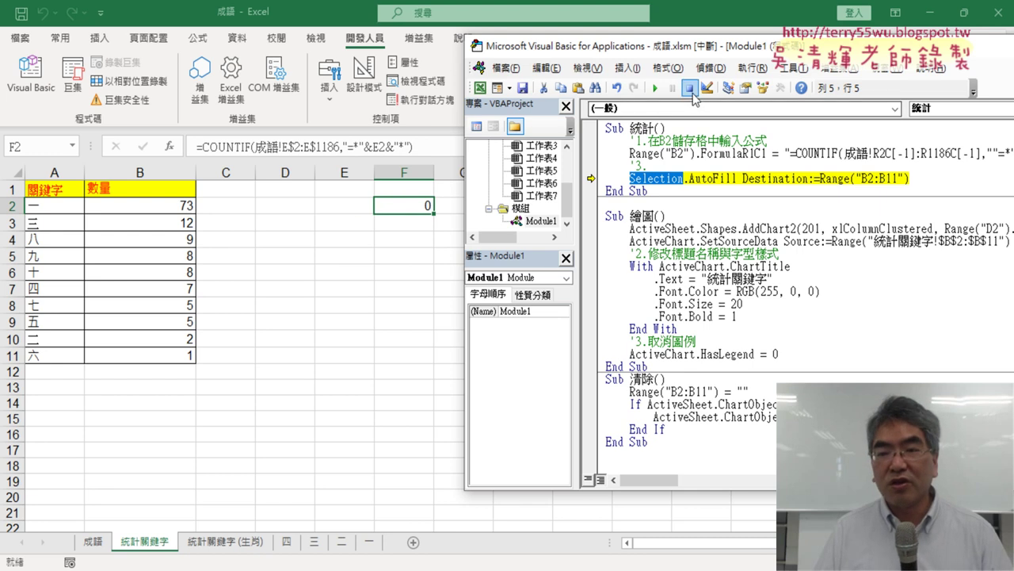
End the paused run and replace Selection on the AutoFill line with a copied Range("B2")
key(F5)
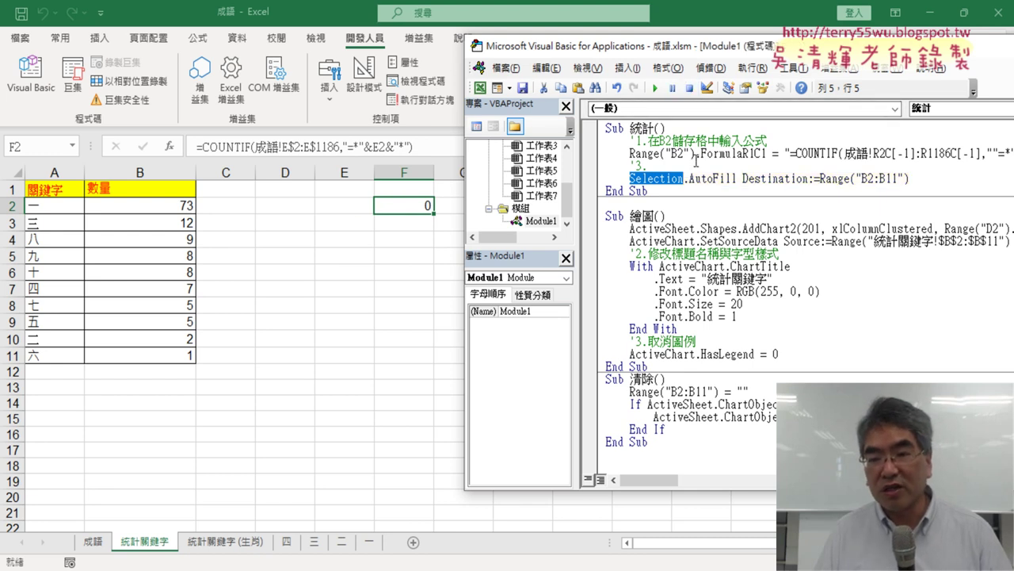
drag(695, 153, 630, 154)
right_click(661, 160)
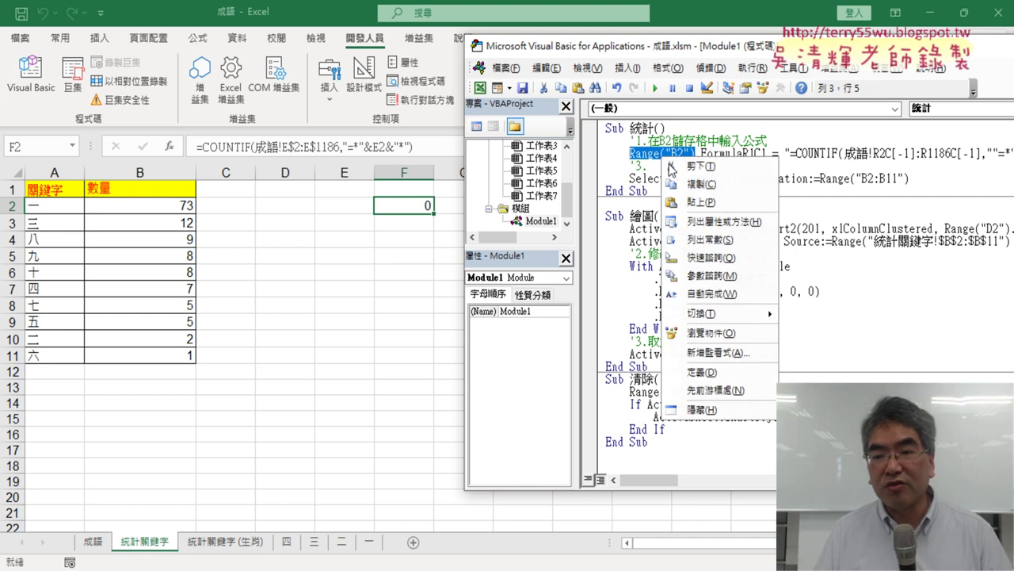
click(685, 185)
drag(686, 183, 653, 184)
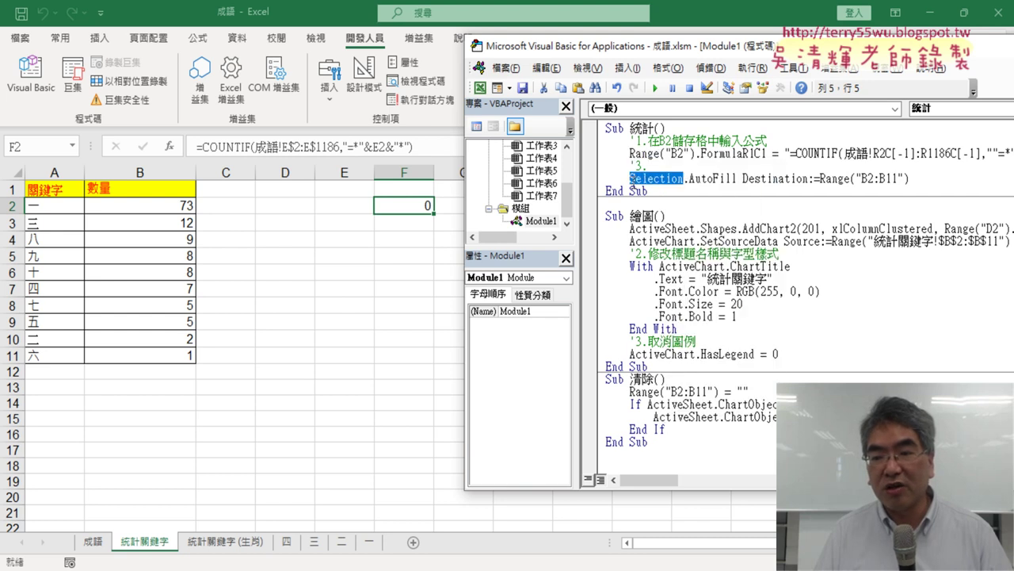
right_click(654, 185)
click(689, 225)
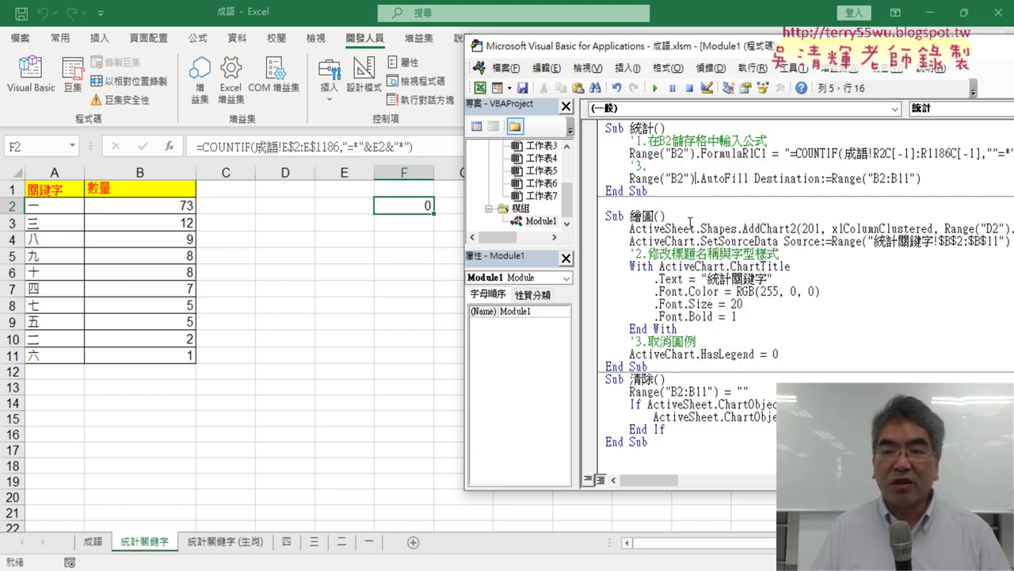
Renumber the autofill step comment from 3 to 2 and check both Range("B2") references
click(640, 167)
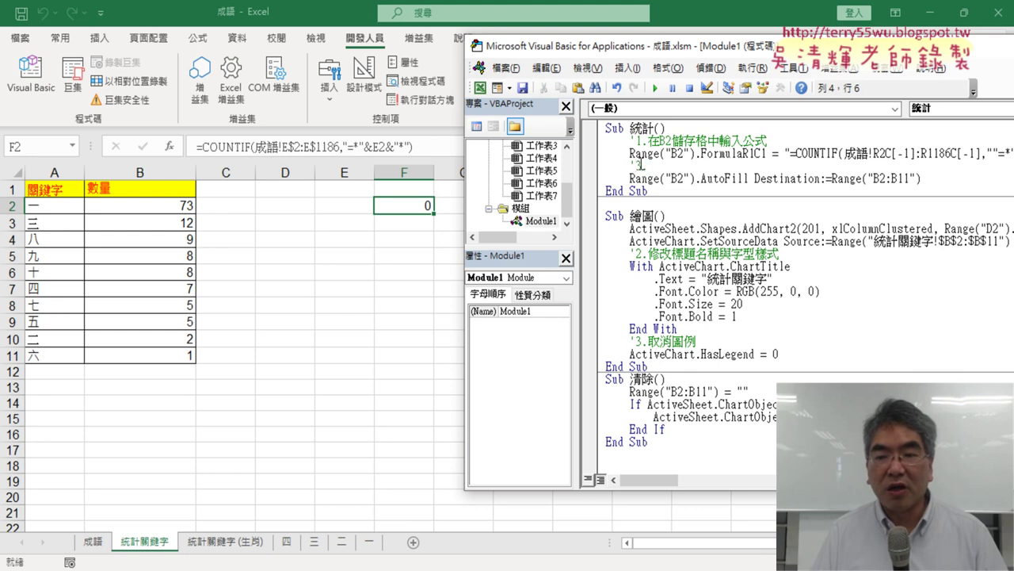
key(BackSpace)
text(2.)
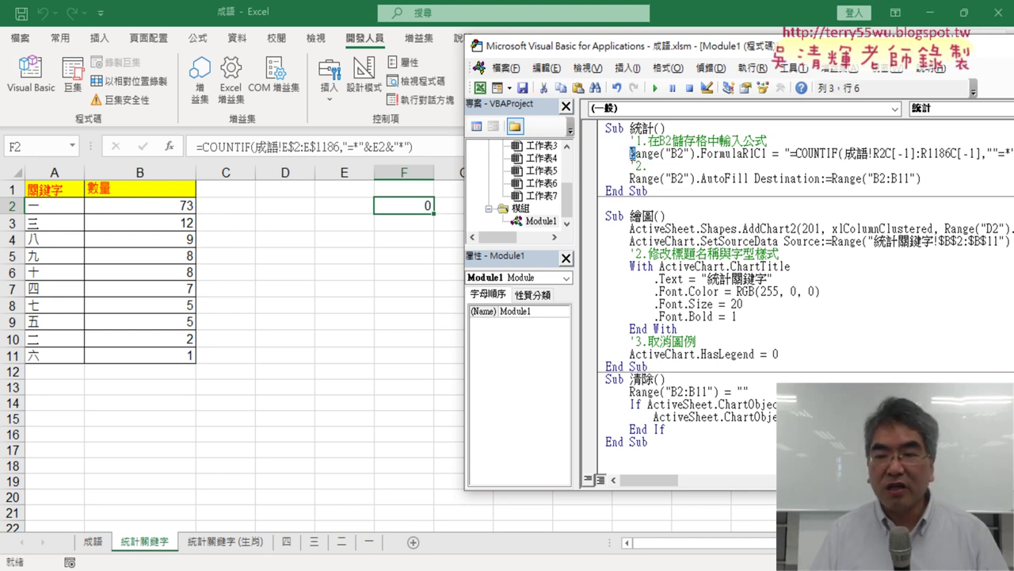
drag(630, 153, 700, 154)
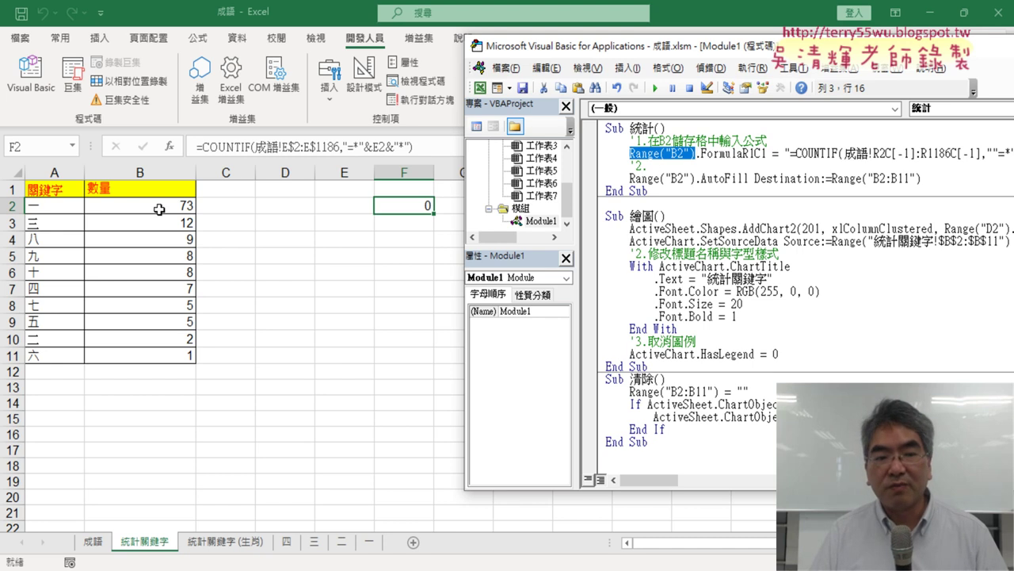
drag(699, 179, 631, 178)
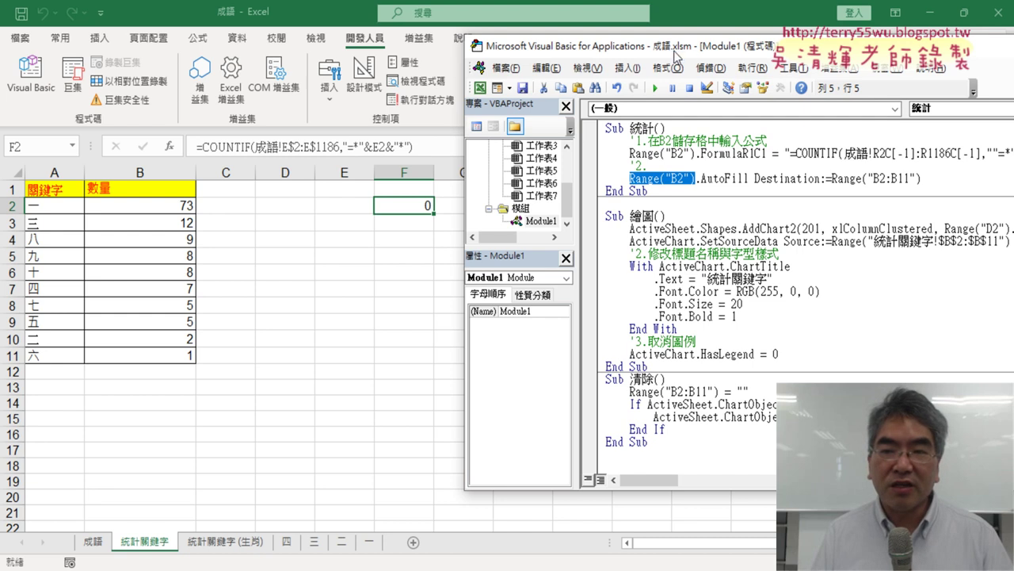
drag(674, 46, 438, 60)
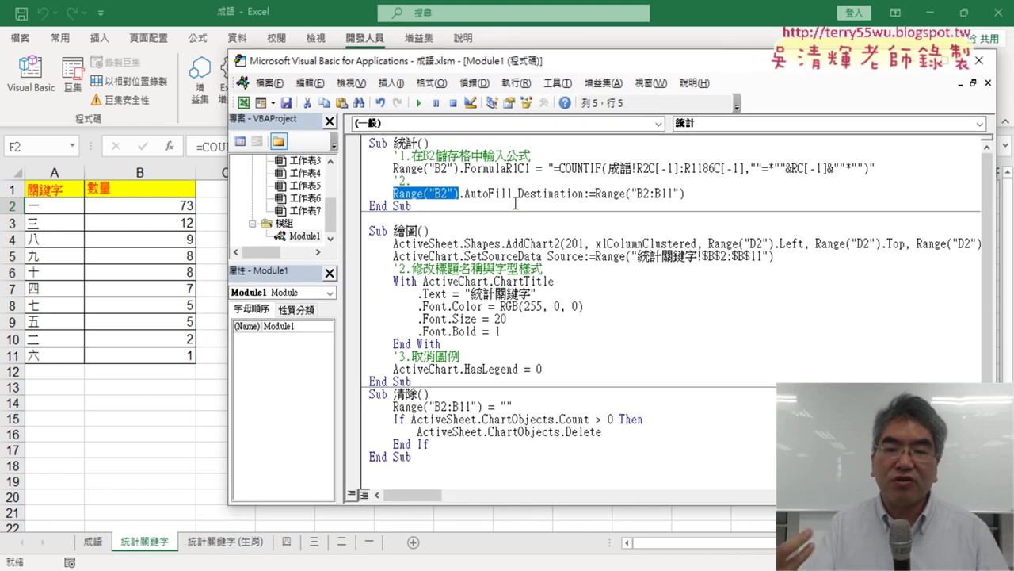
Append 向下填滿公式 to the step-2 comment so it reads '2.向下填滿公式
click(457, 182)
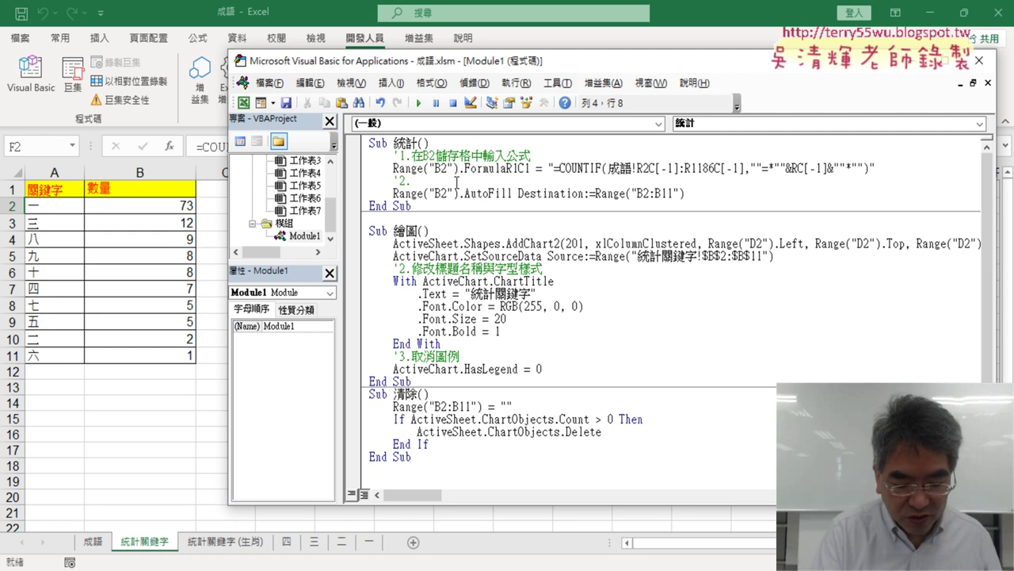
text(下一巷ㄒㄧㄚ)
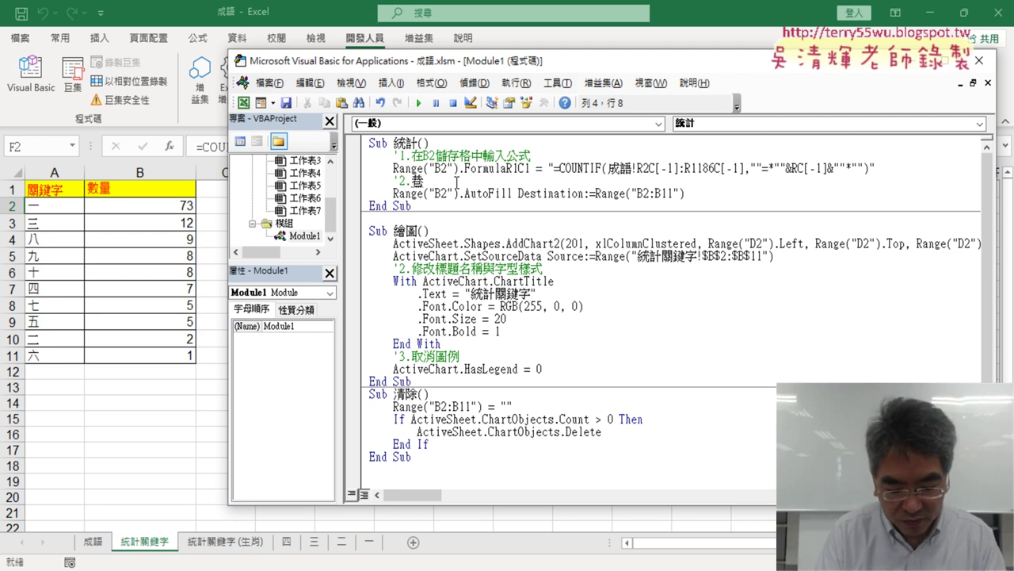
text(田)
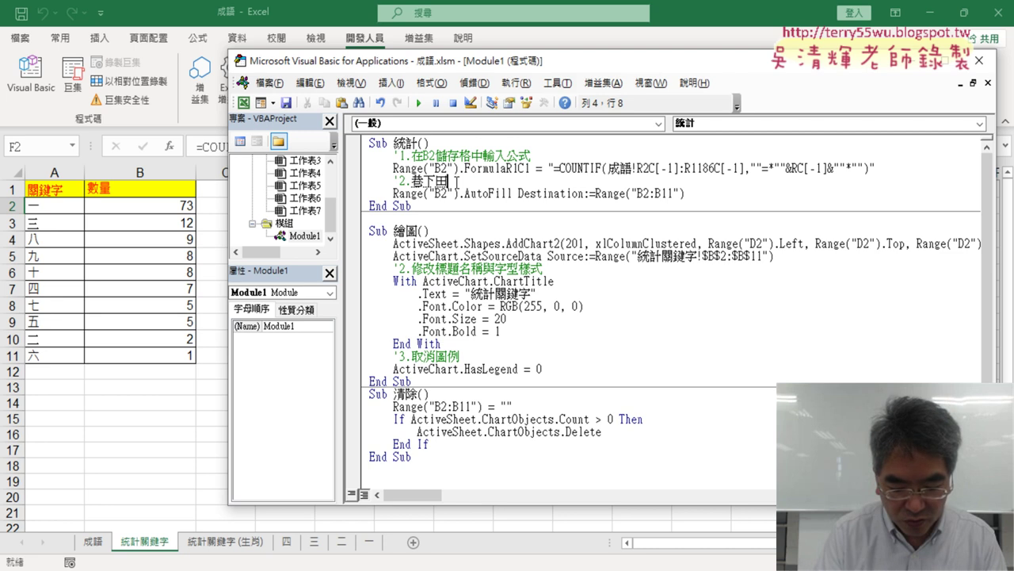
text(ㄇ)
text(公式)
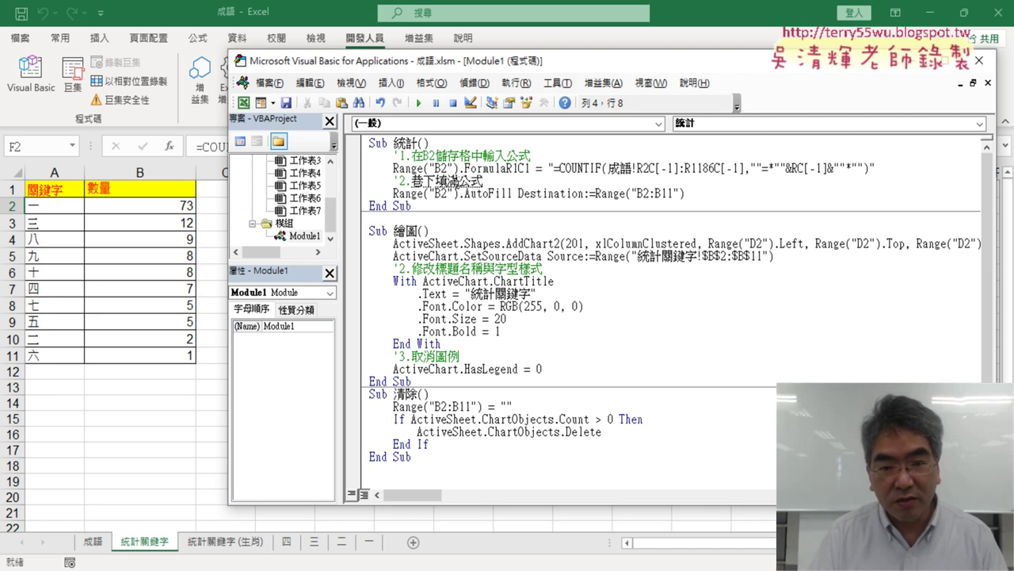
key(Down)
key(Down)
key(1)
key(Return)
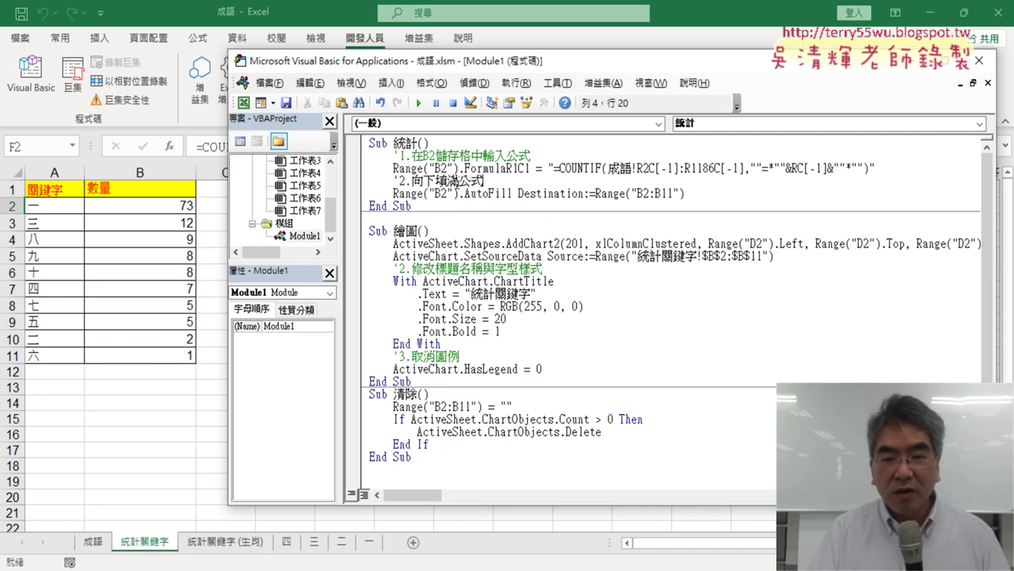
click(558, 267)
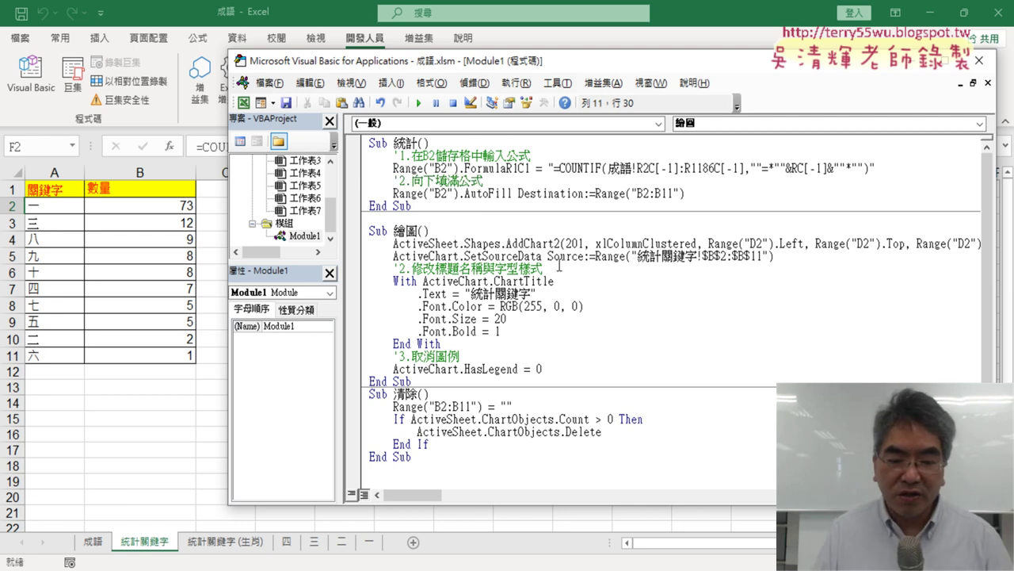
Compare with the recorded 統計 code in Google Docs, then return to Excel
key(alt+Tab)
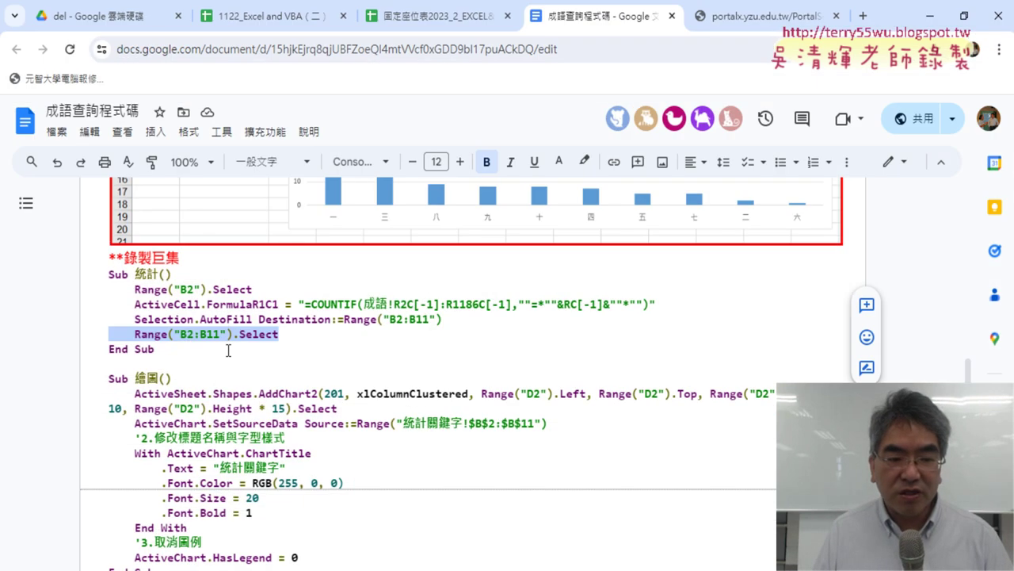
drag(189, 351, 103, 275)
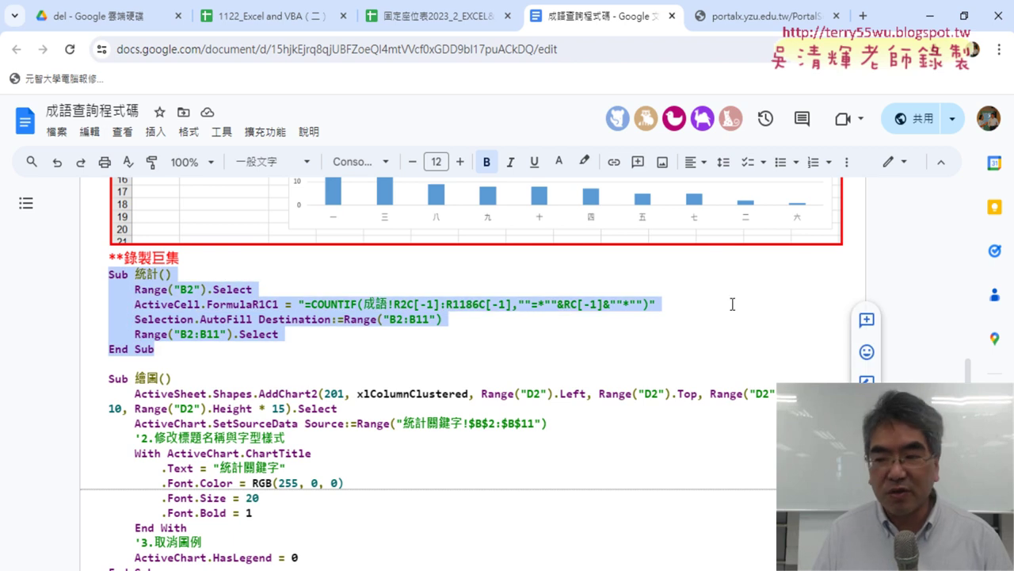
click(943, 12)
Delete 'R1C1' from .FormulaR1C1 on the Range("B2") line so it assigns .Formula
drag(727, 192, 351, 151)
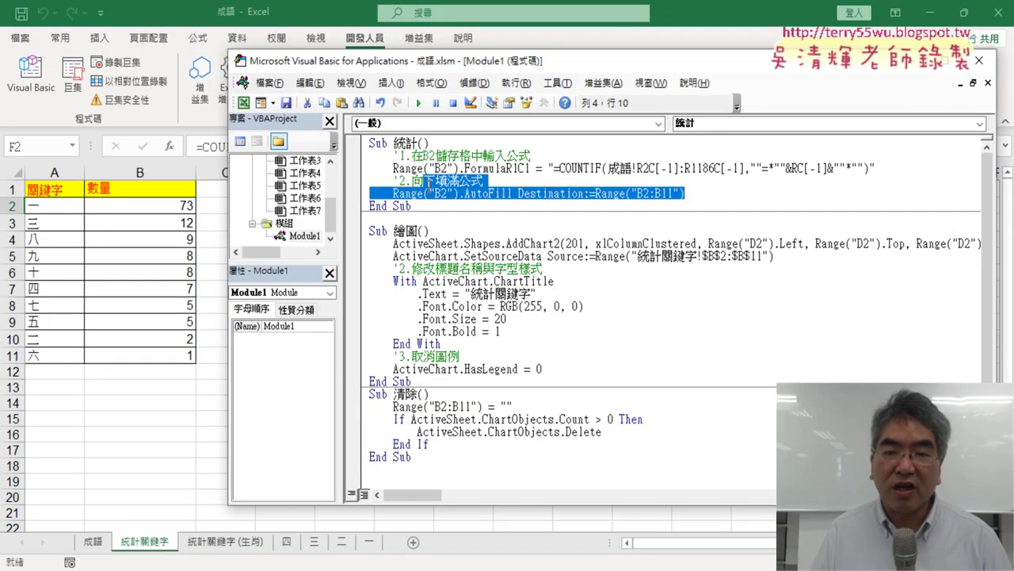
click(451, 157)
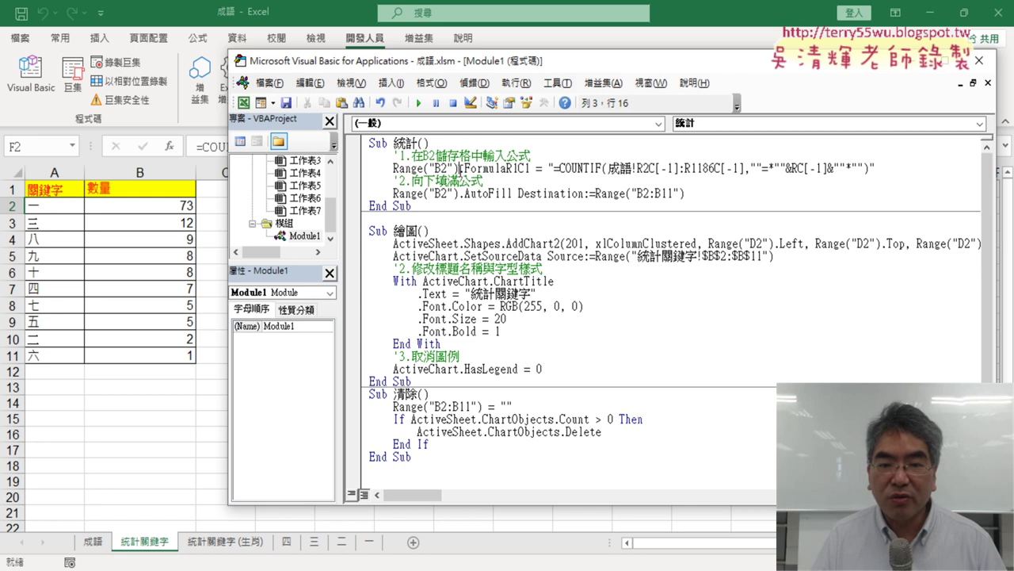
drag(460, 168, 529, 168)
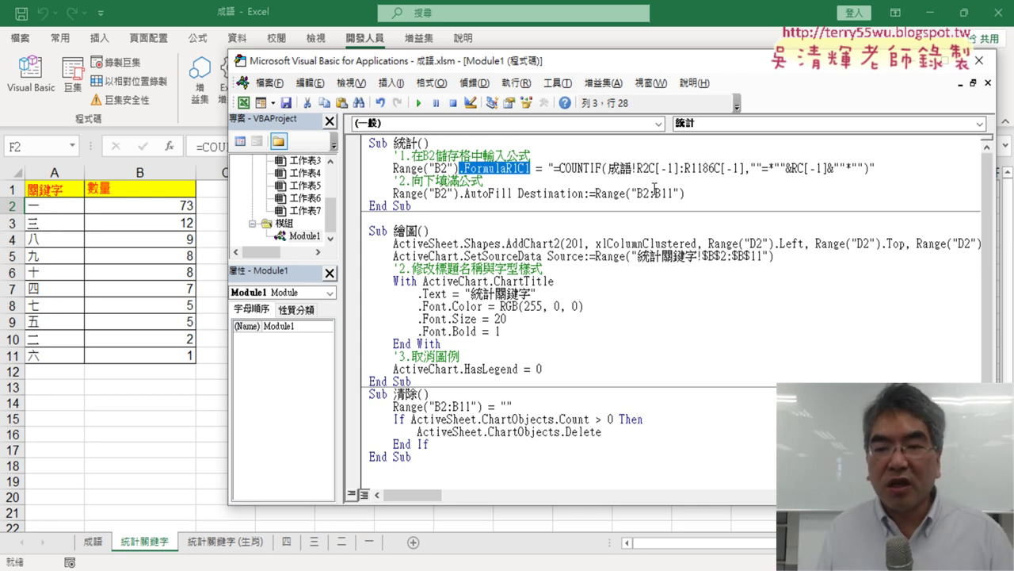
click(531, 168)
drag(508, 168, 531, 167)
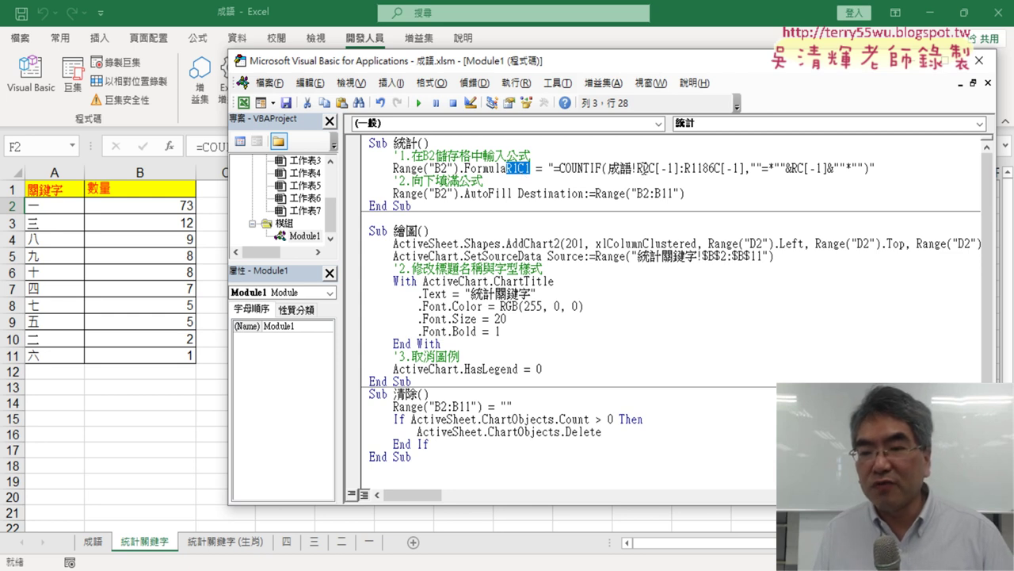
drag(638, 168, 660, 171)
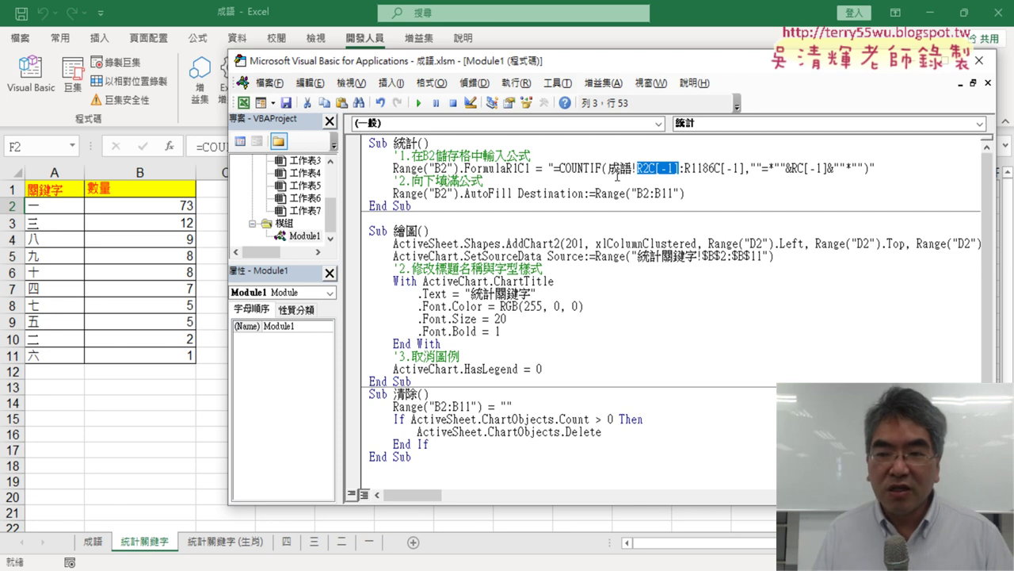
drag(507, 168, 529, 168)
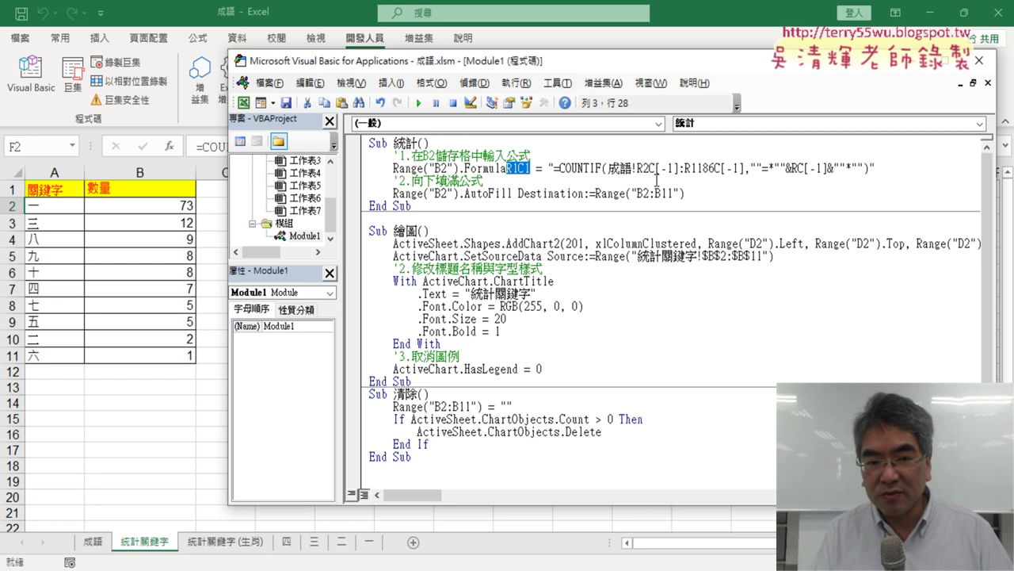
key(Delete)
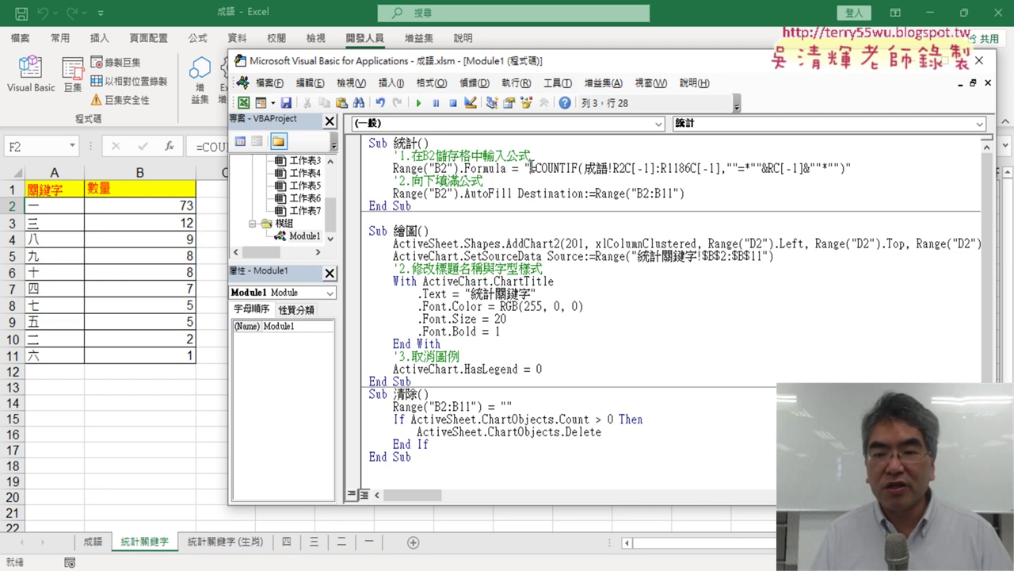
Empty the macro's formula string and shorten B2's formula to =COUNTIF(成語,"=*"&A2&"*")
drag(531, 167, 850, 170)
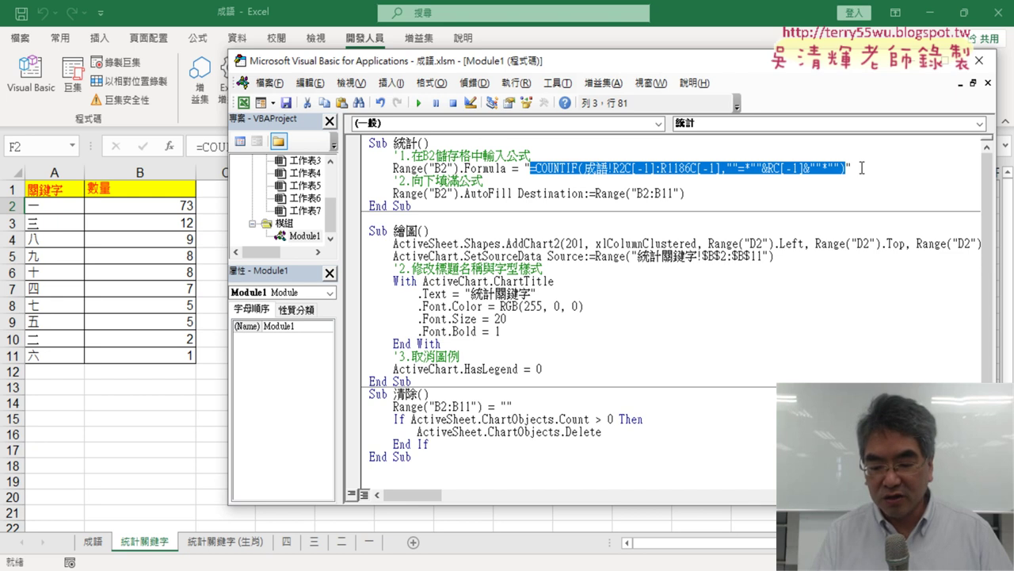
key(Delete)
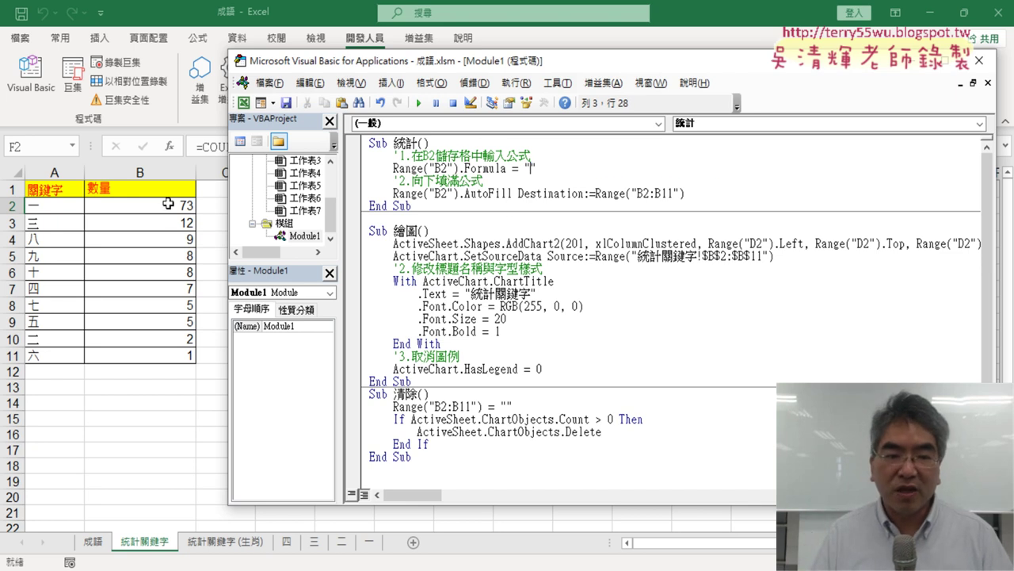
click(168, 208)
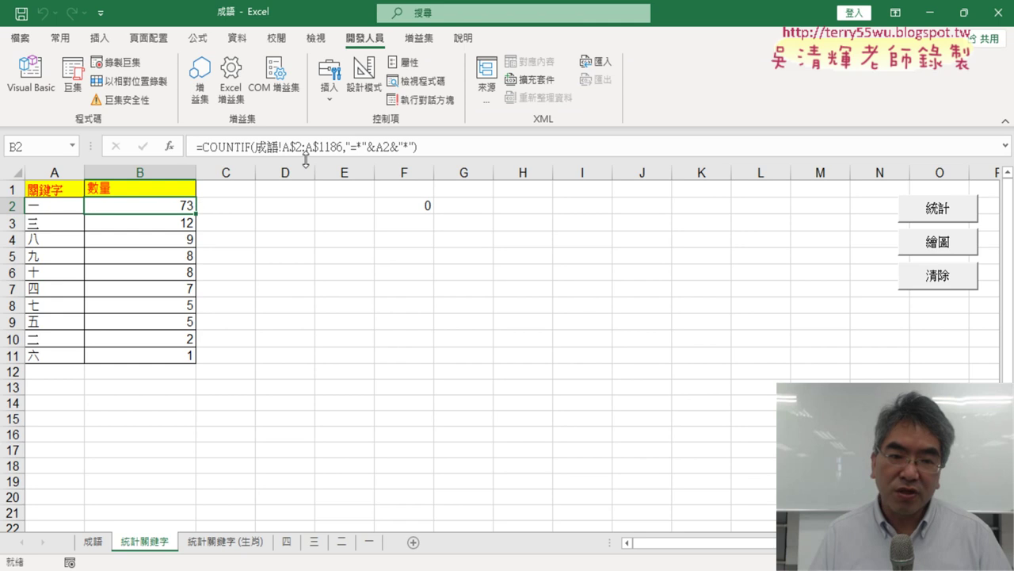
drag(281, 149, 326, 147)
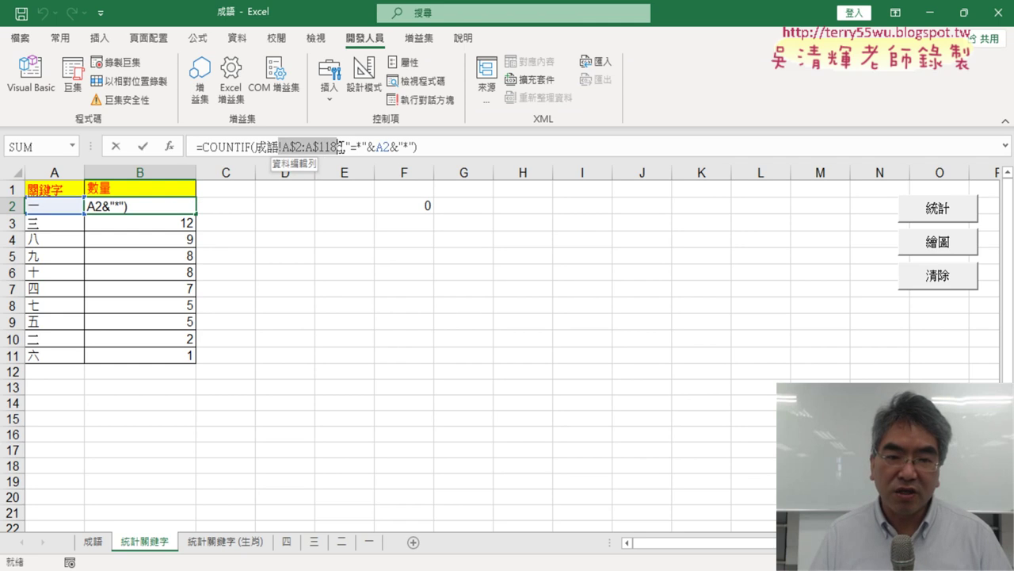
key(Delete)
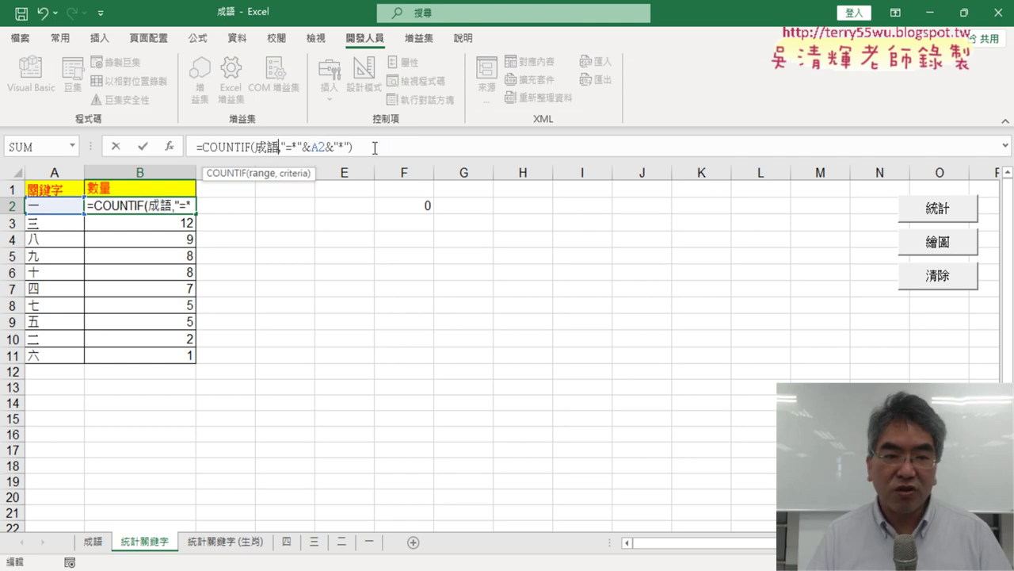
click(146, 148)
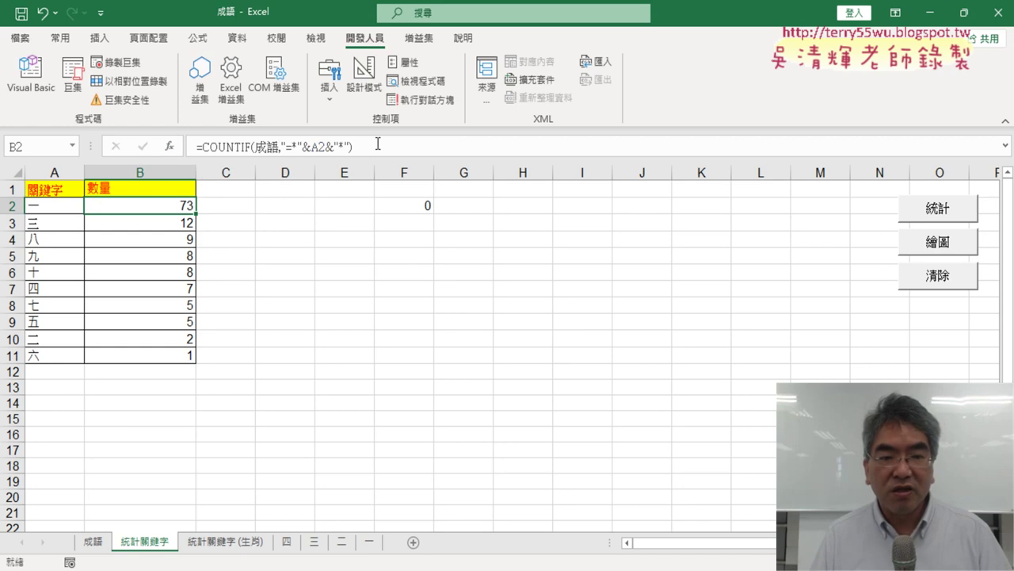
Copy B2's shortened COUNTIF formula from the formula bar, leaving the cell unchanged
drag(378, 143, 197, 145)
right_click(257, 146)
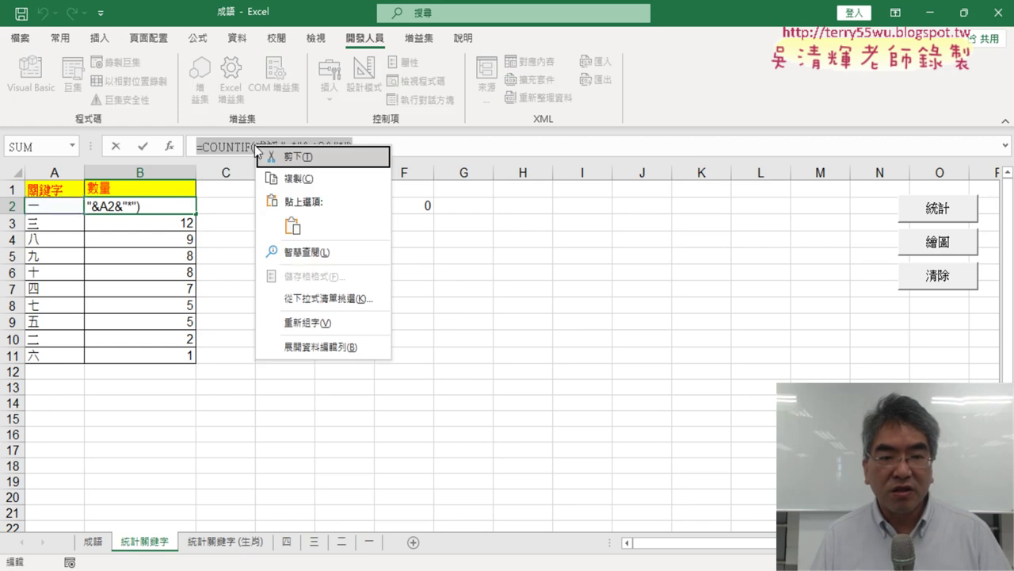
click(285, 182)
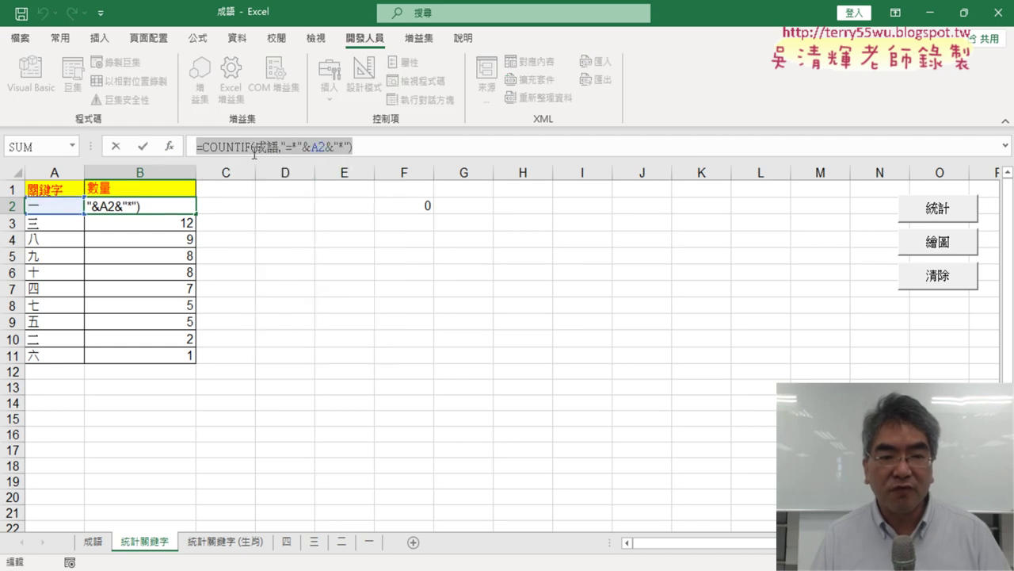
click(115, 147)
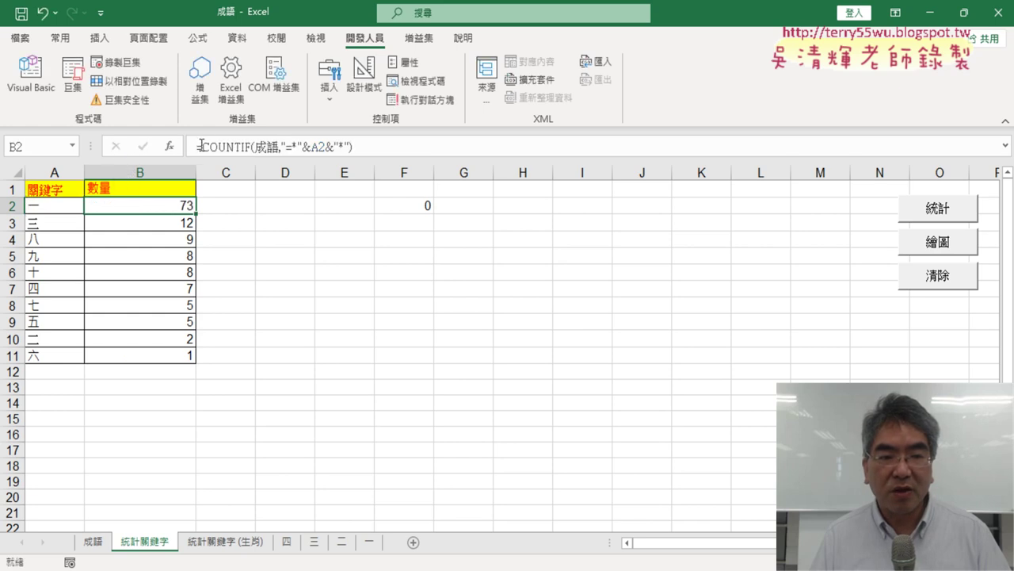
click(36, 87)
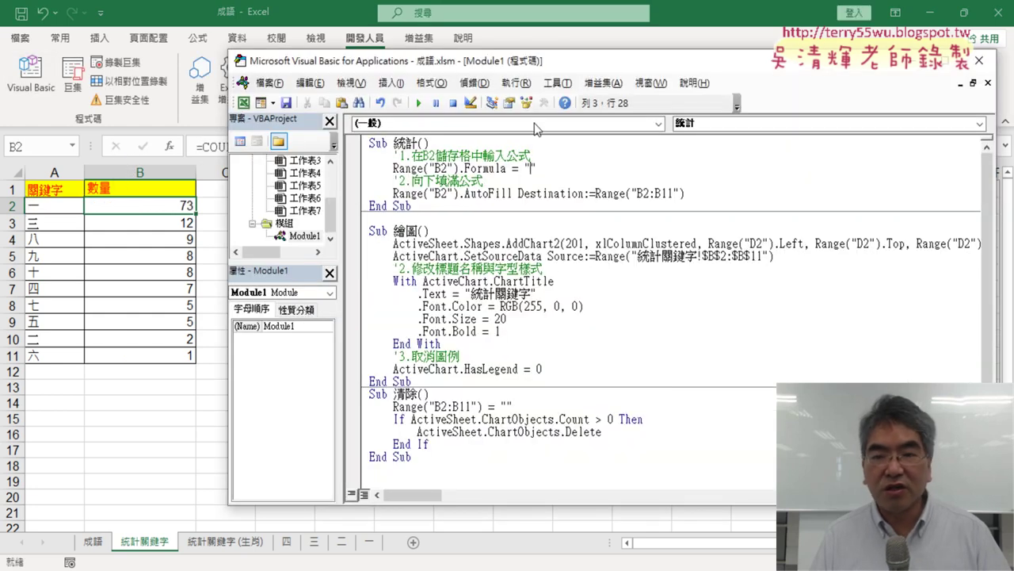
drag(552, 69, 689, 82)
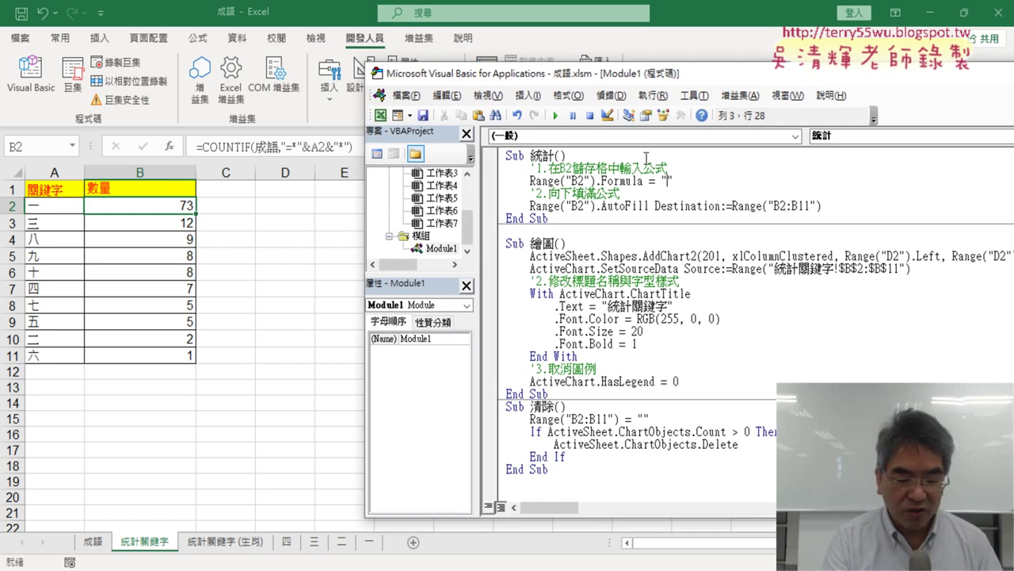
mouse_move(191, 158)
mouse_down()
mouse_move(371, 141)
mouse_move(612, 51)
mouse_move(676, 161)
mouse_up()
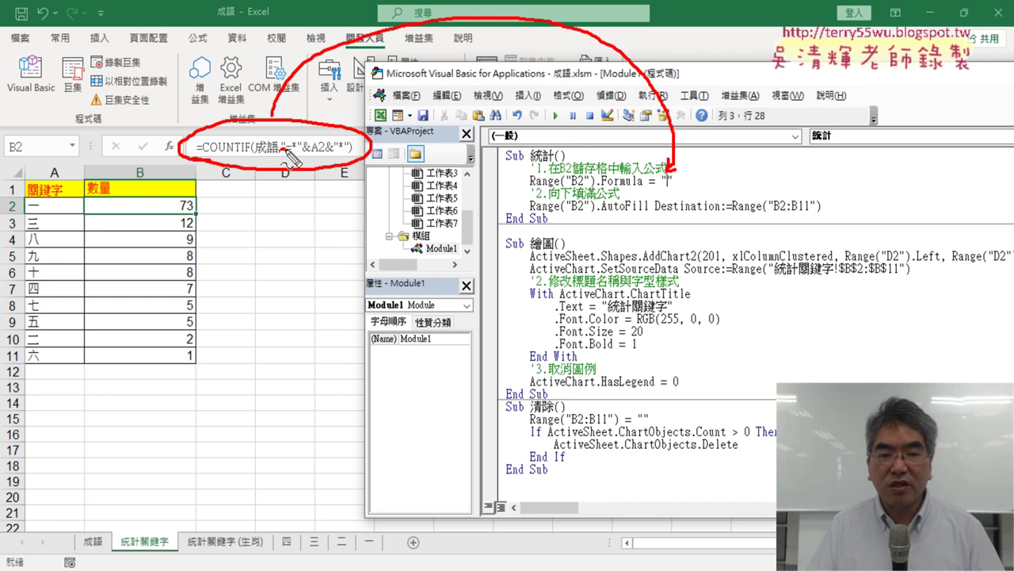
drag(292, 146, 349, 146)
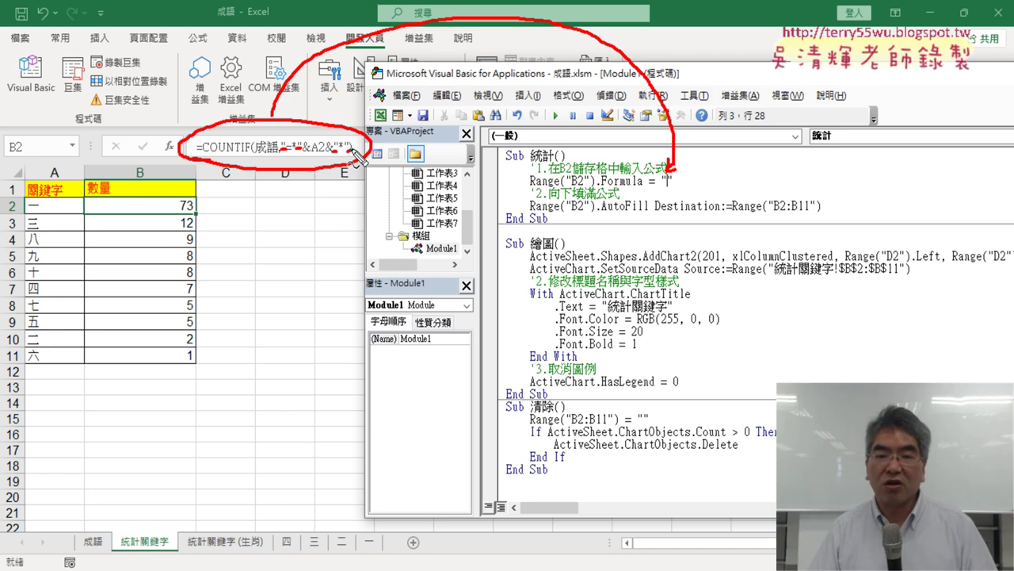
key(Escape)
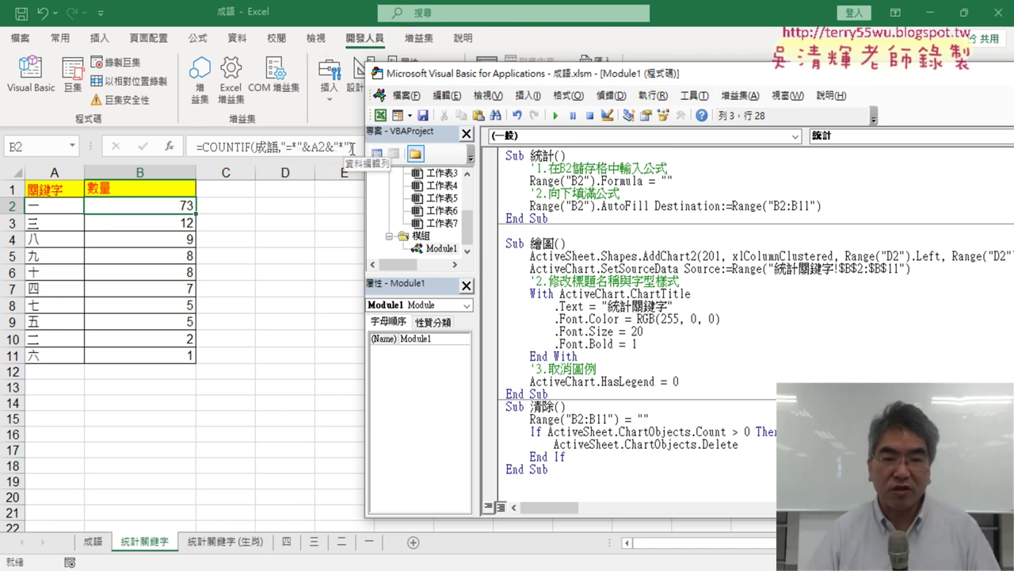
Copy the COUNTIF formula text from B2's formula bar without changing the cell
click(354, 149)
drag(354, 148, 197, 146)
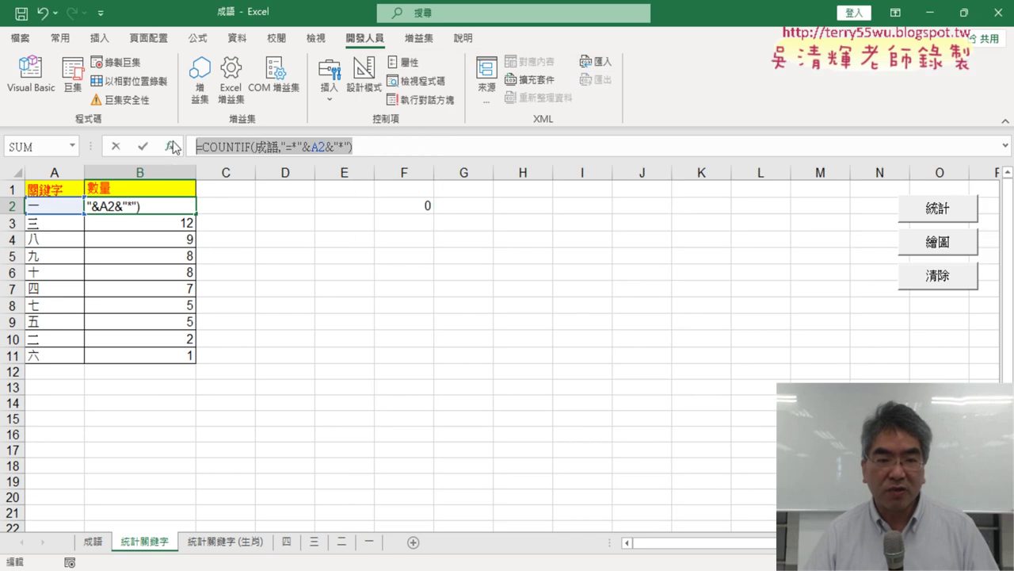
right_click(276, 145)
click(321, 177)
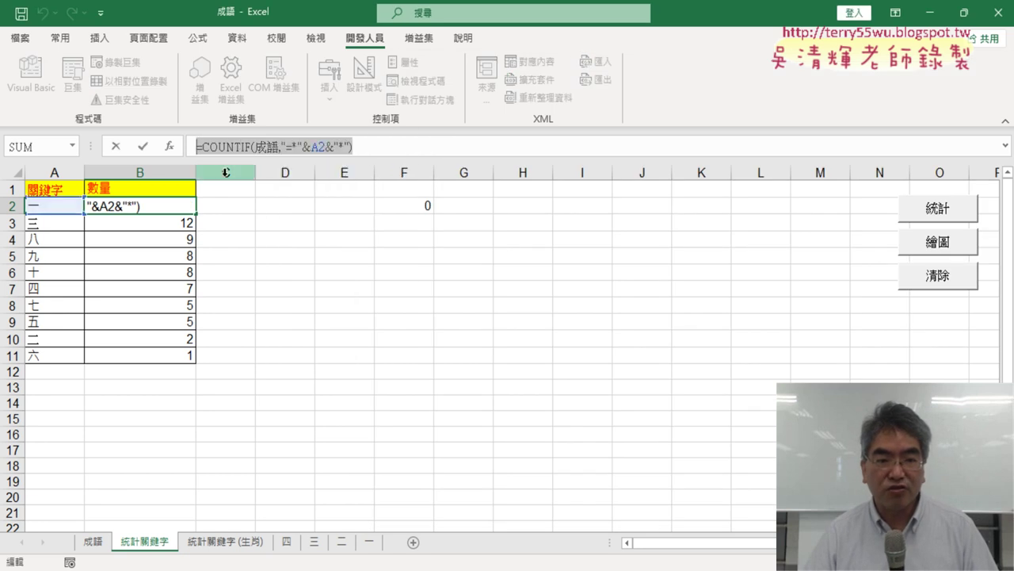
click(116, 147)
click(30, 73)
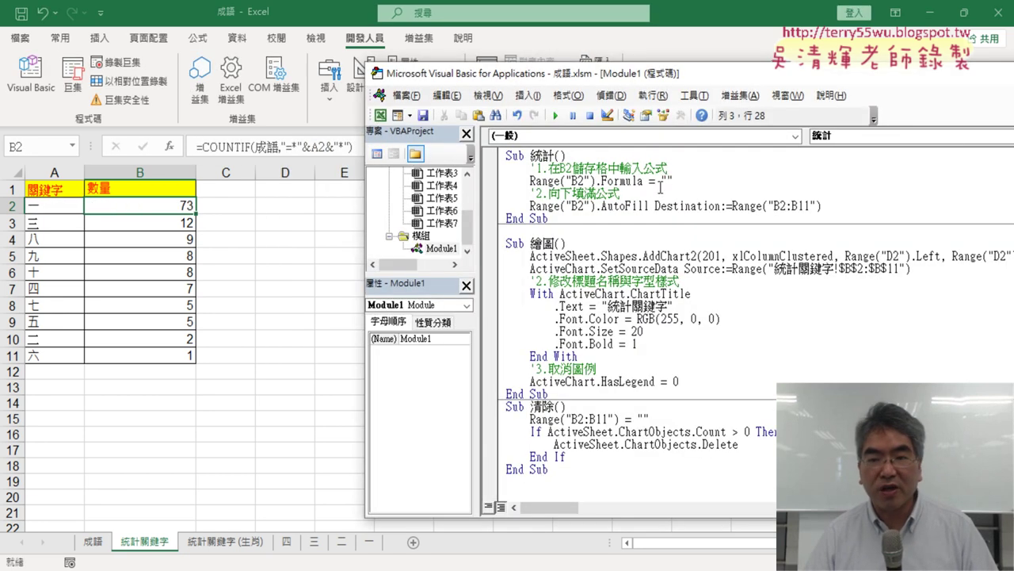
Paste the COUNTIF formula into the Formula string, doubling its inner quotes
right_click(668, 181)
click(699, 230)
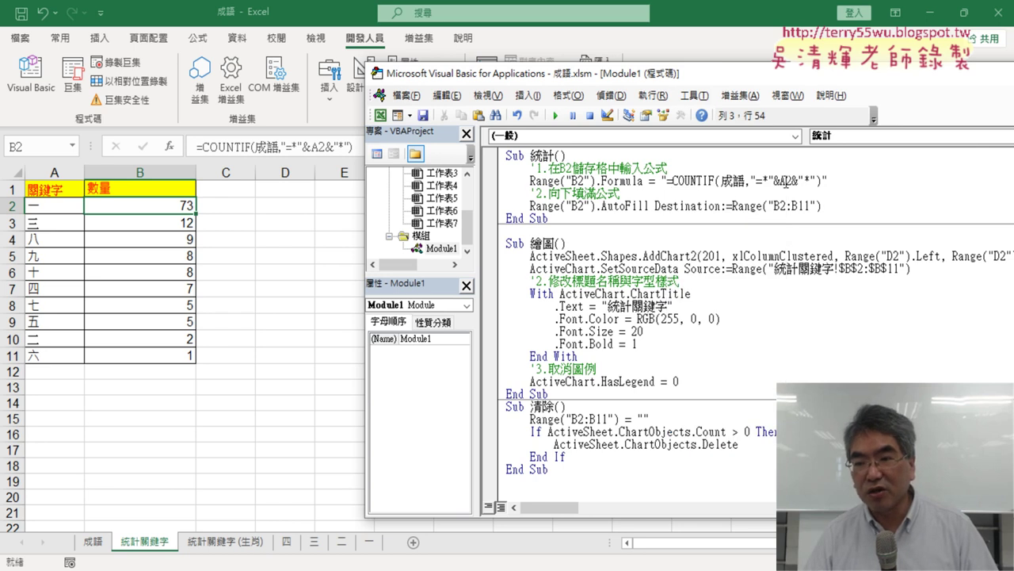
text(")
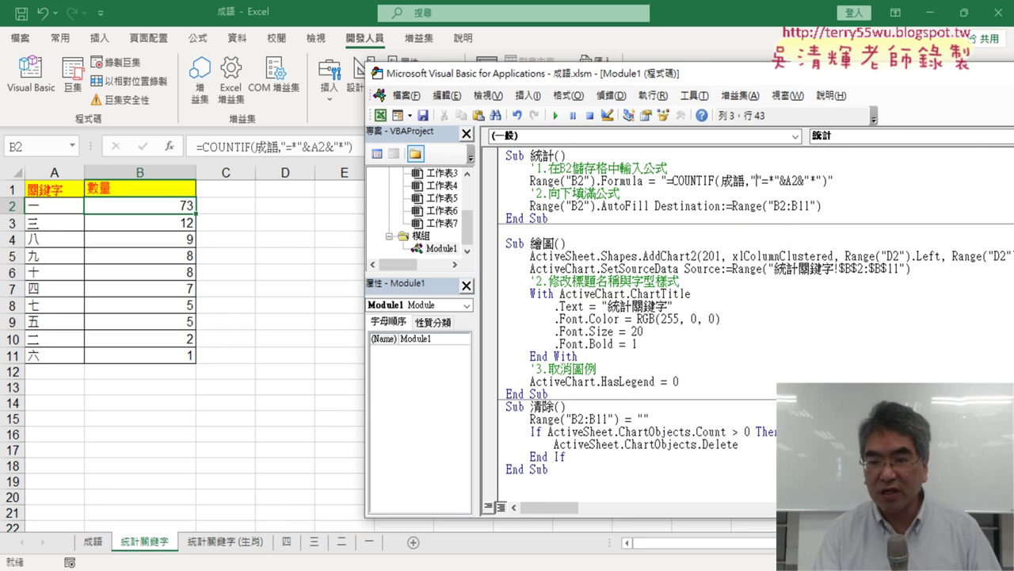
text(")
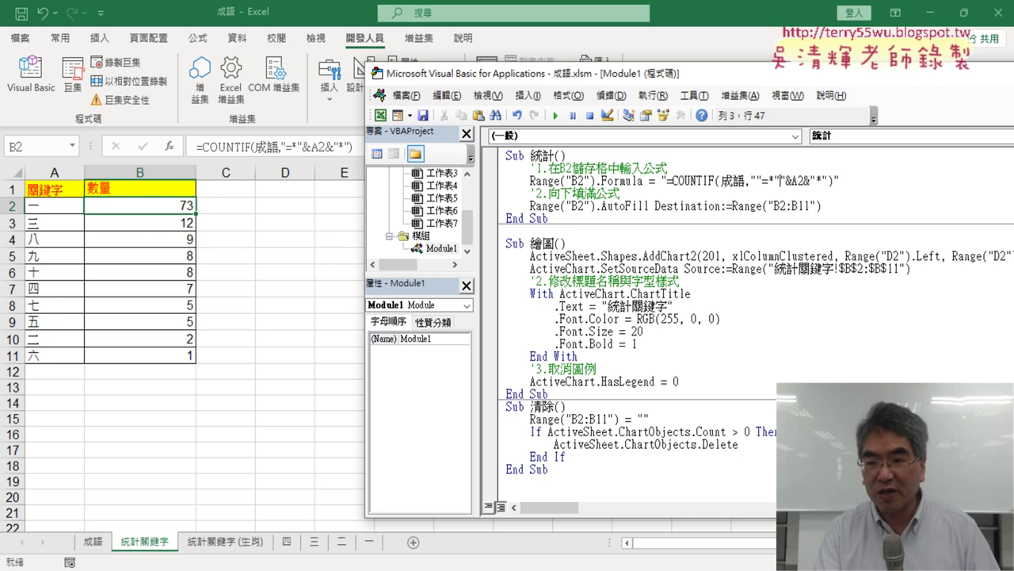
key(Right)
key(Right)
key(Right)
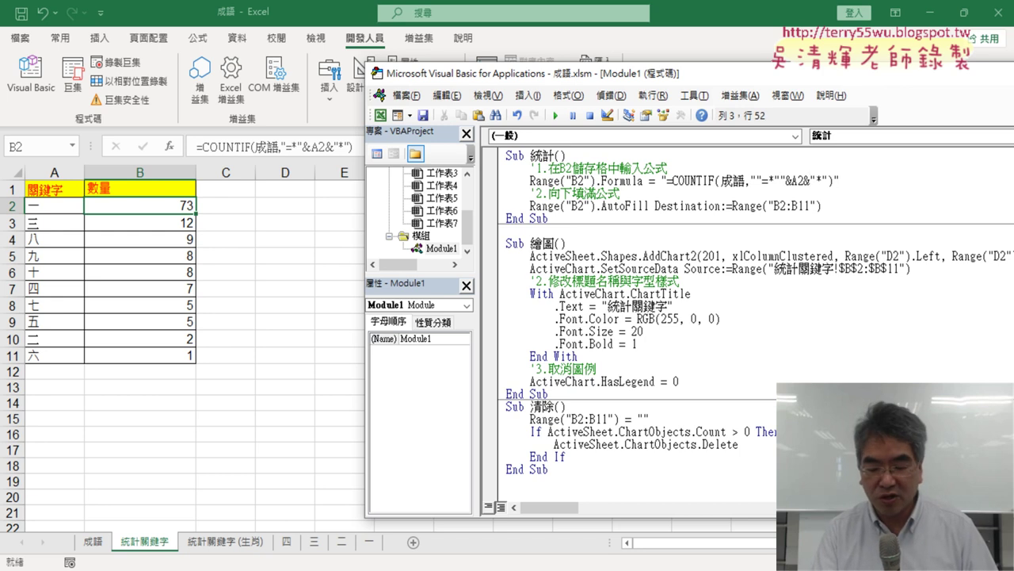
text(")
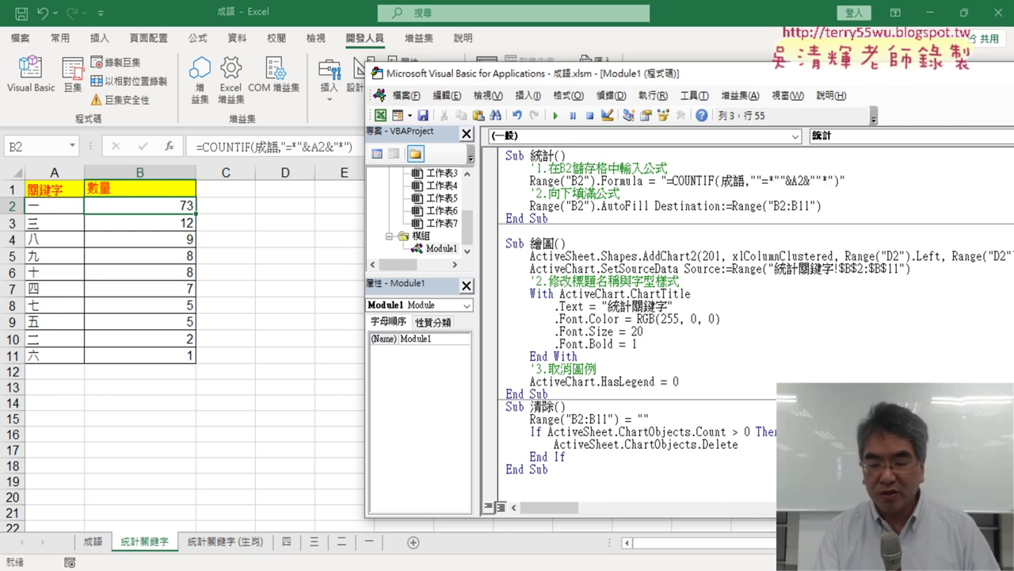
text(")
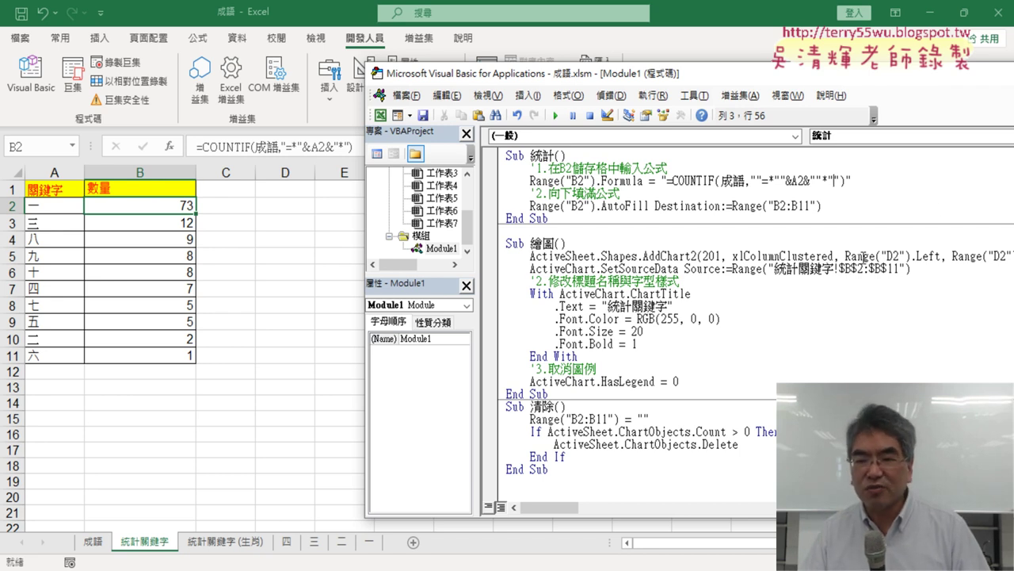
click(855, 271)
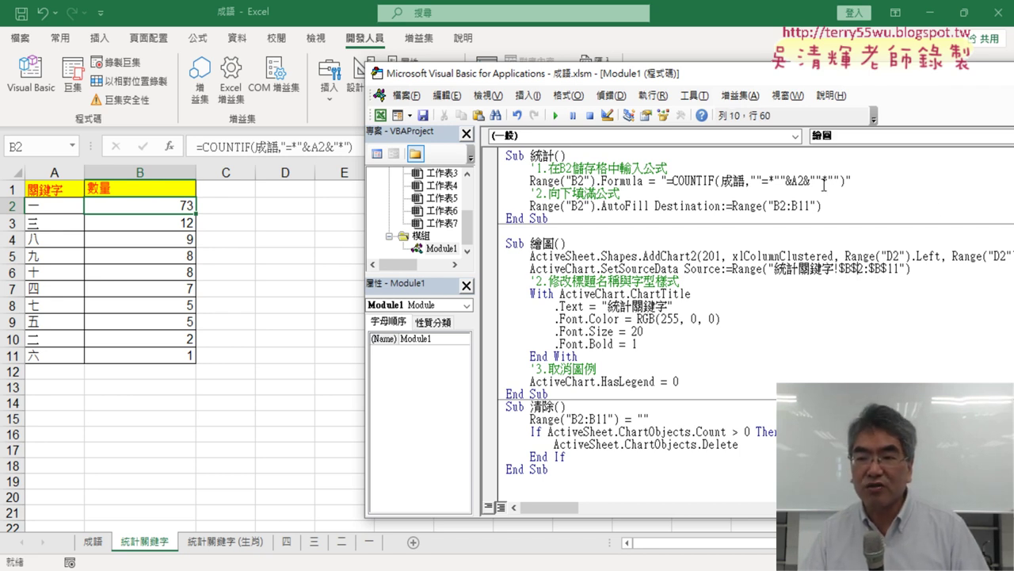
drag(832, 180, 840, 181)
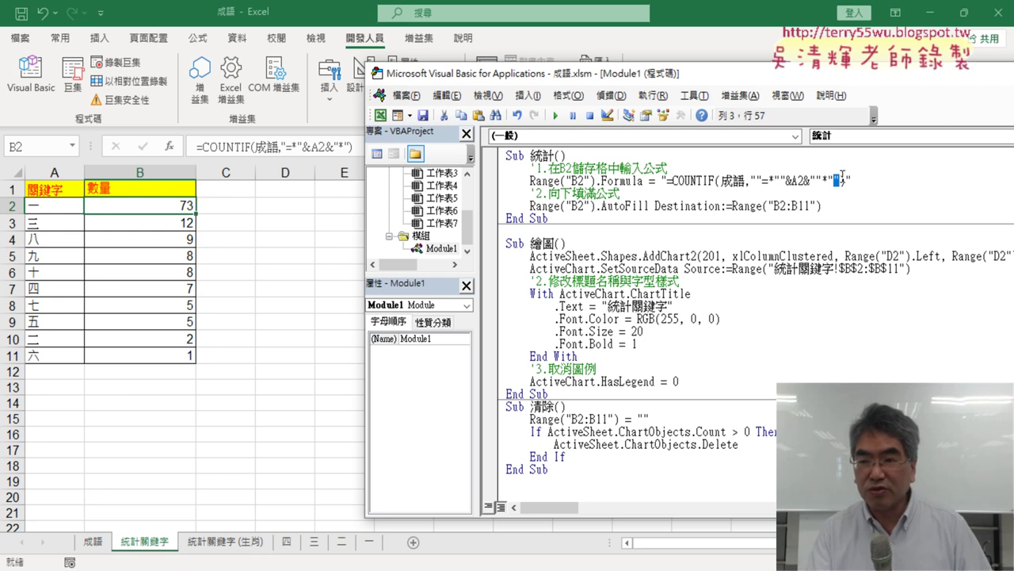
key(Delete)
Dismiss the compile error and close the string to read "=COUNTIF(成語,""=*""&A2&""*"")"
click(828, 273)
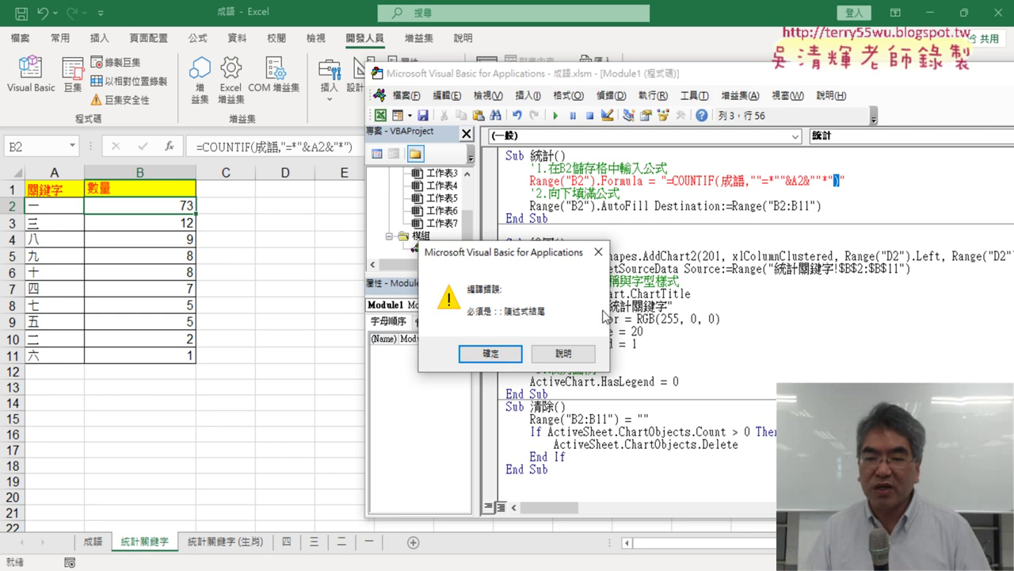
click(490, 354)
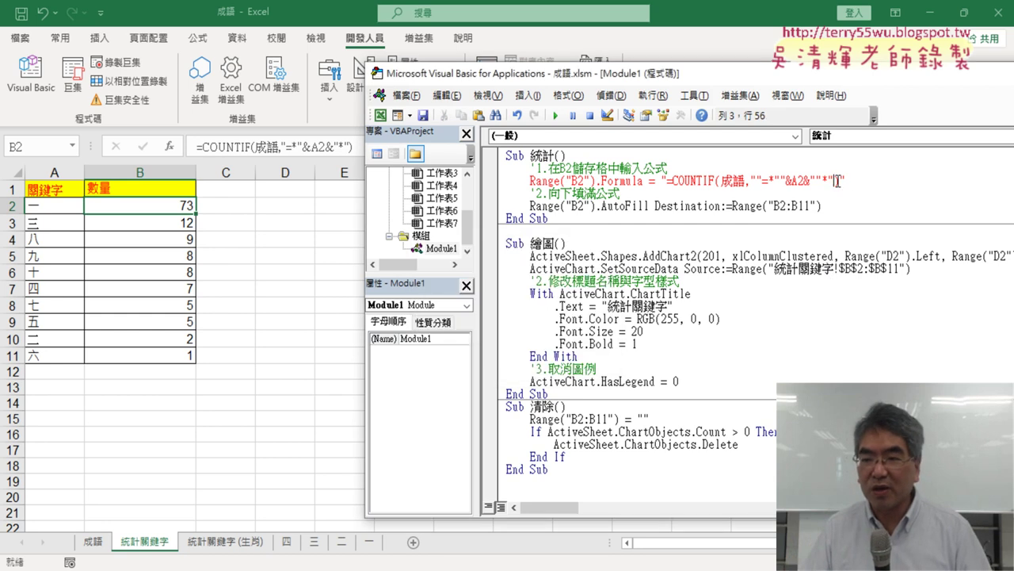
text("))
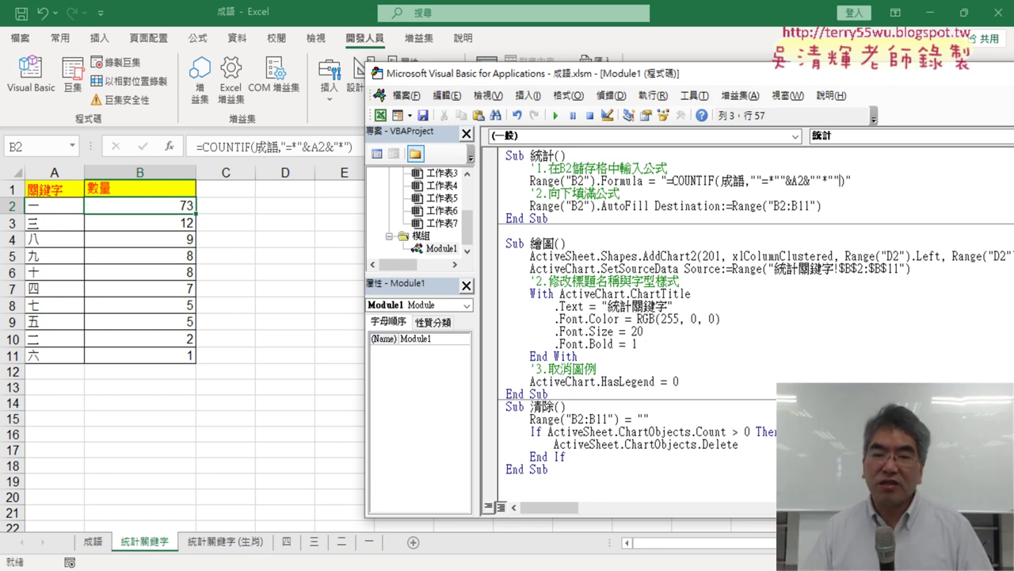
click(531, 194)
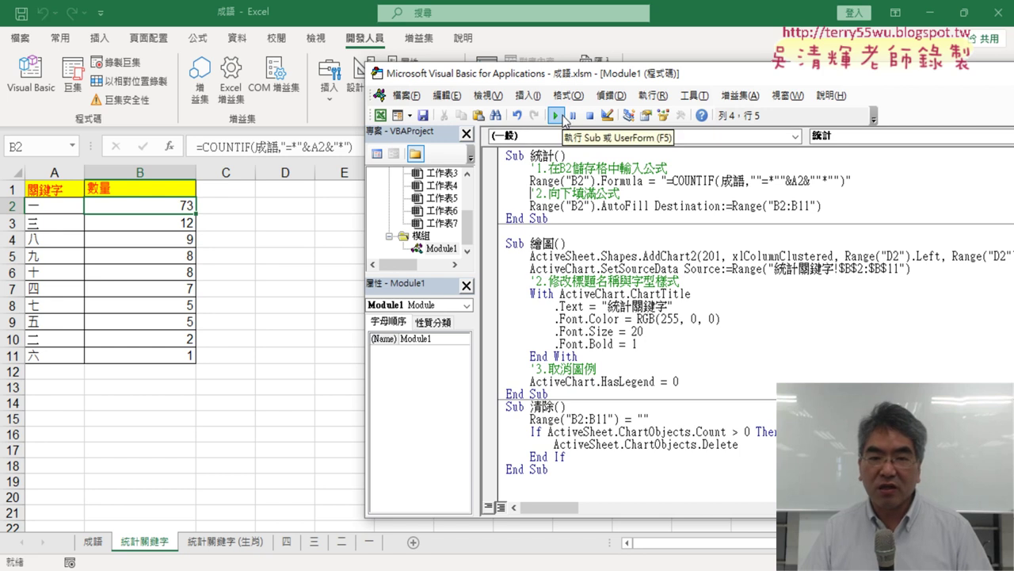
Clear B2:B11 and rerun the 統計 macro so the counts 73 down to 1 return
drag(172, 210, 176, 356)
key(Delete)
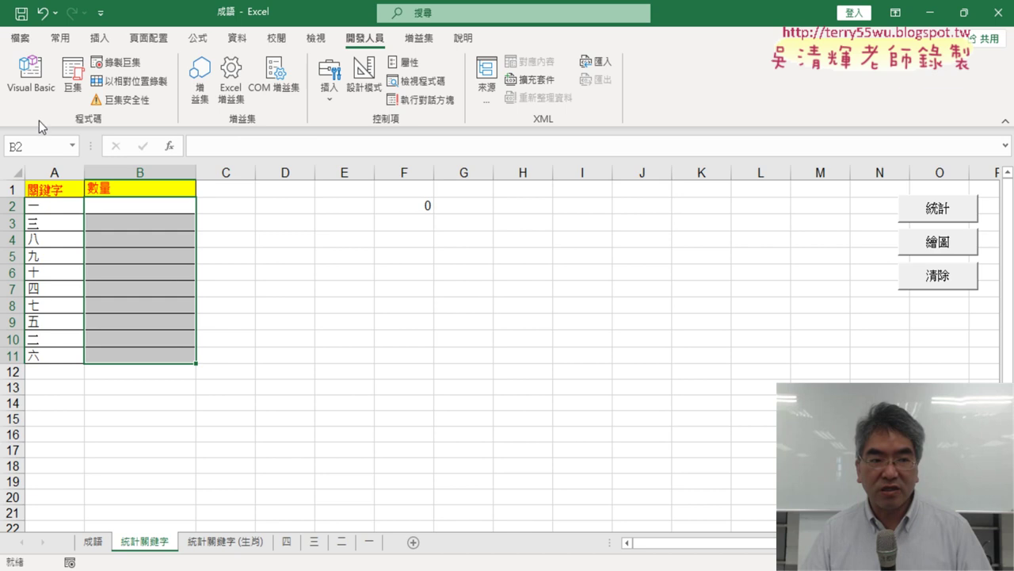
click(31, 76)
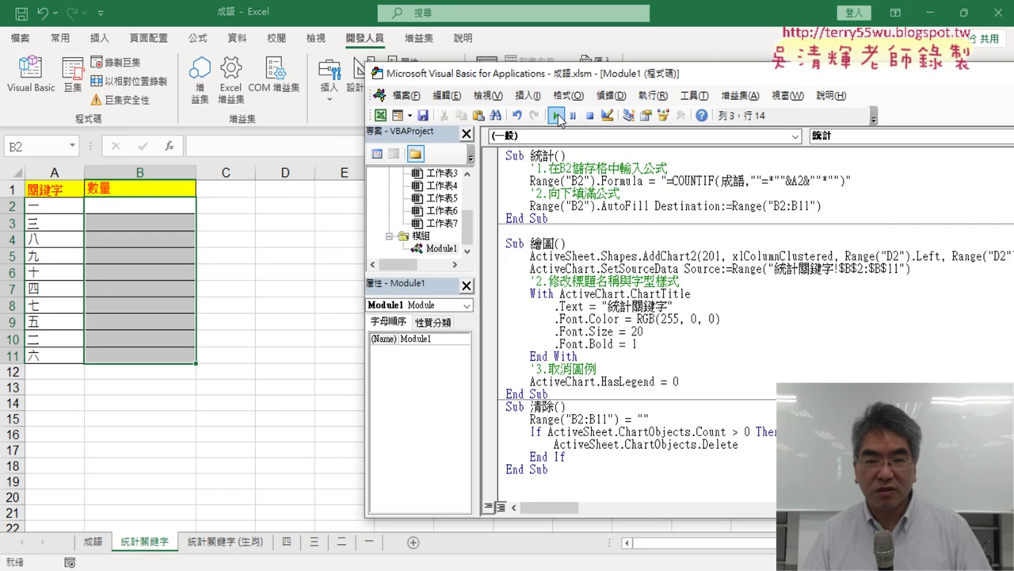
click(555, 115)
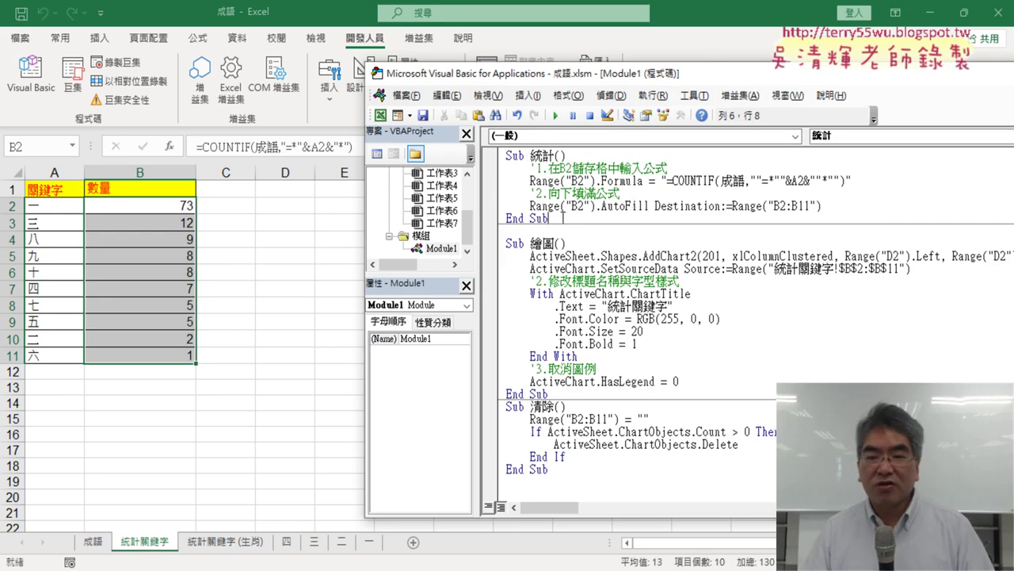
Copy the entire Sub 統計 procedure code
drag(551, 219, 506, 147)
right_click(565, 179)
click(593, 197)
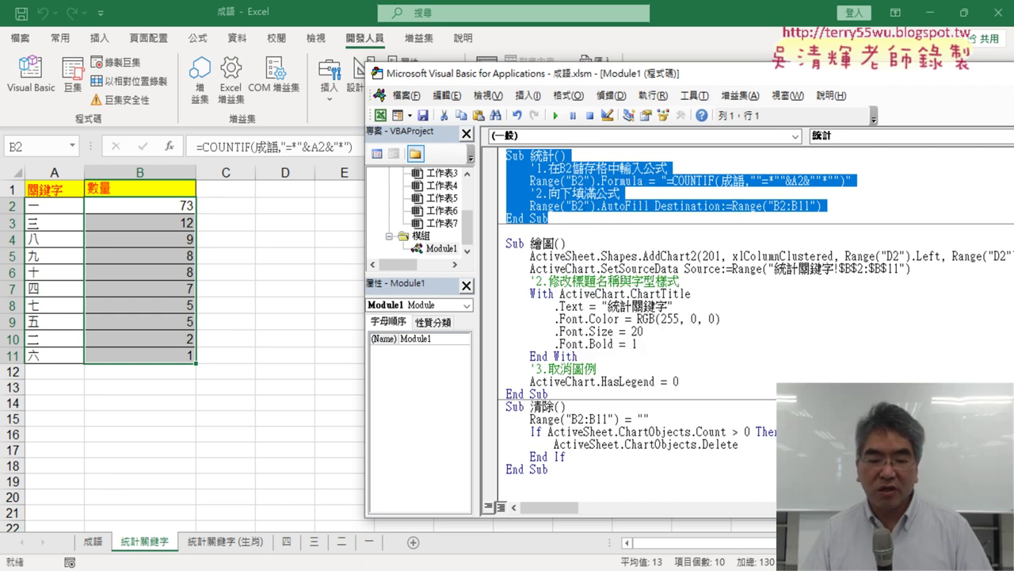
Paste the Sub 統計 code under the 改為VBA精簡程式 heading in Google Docs
click(278, 538)
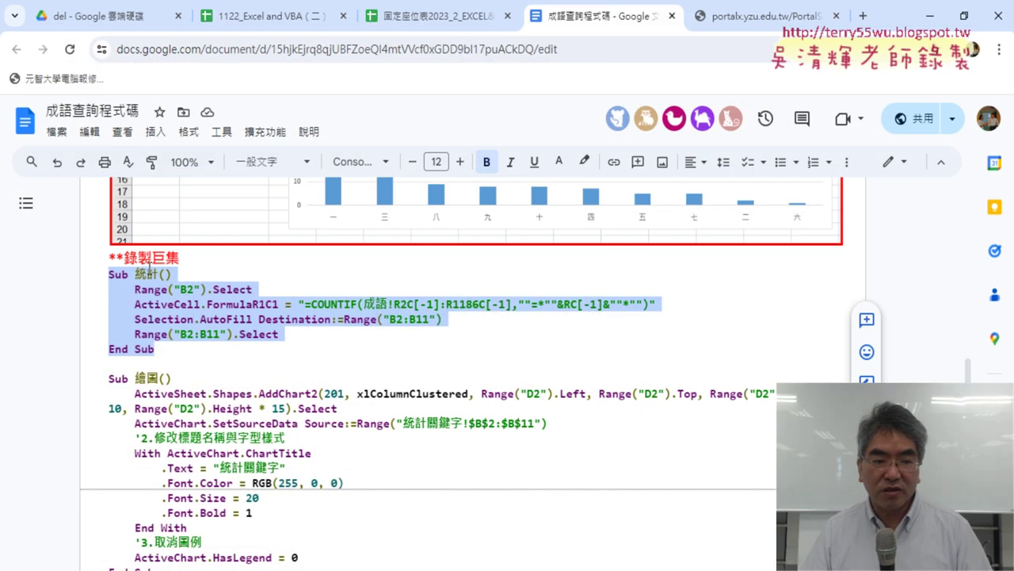
click(190, 265)
drag(179, 257, 108, 258)
click(169, 334)
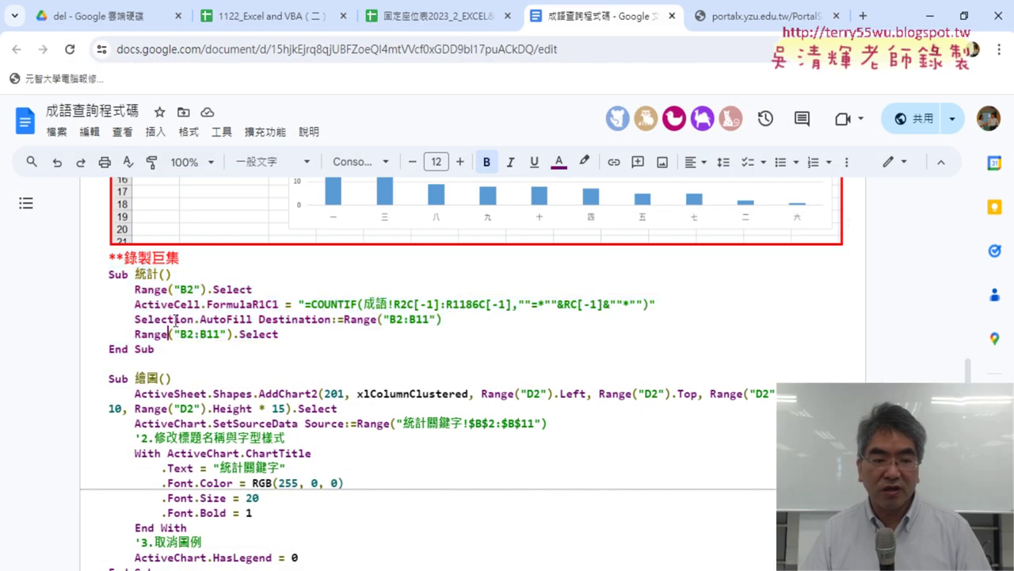
scroll(246, 360, down, 3)
scroll(246, 360, down, 2)
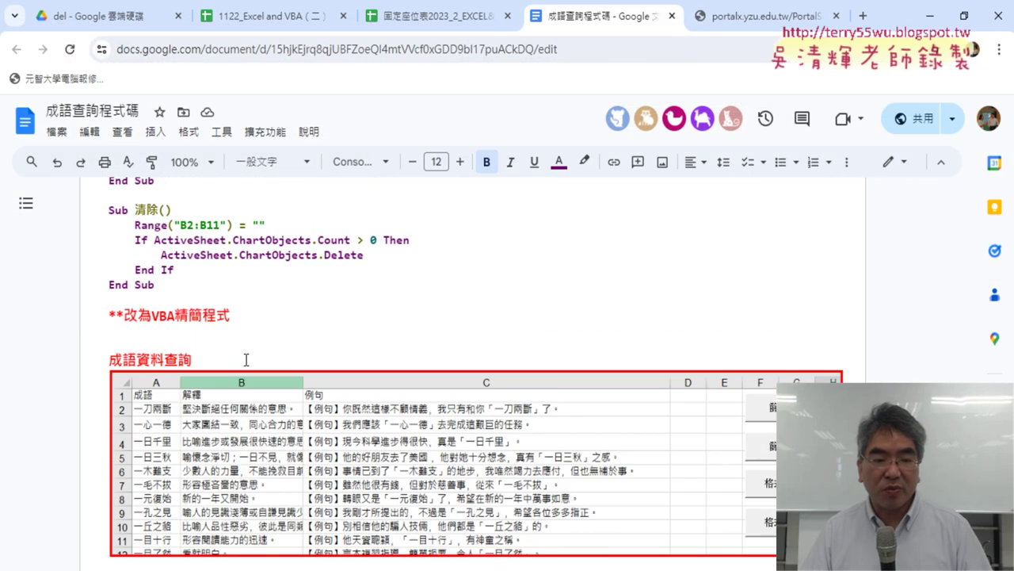
click(144, 327)
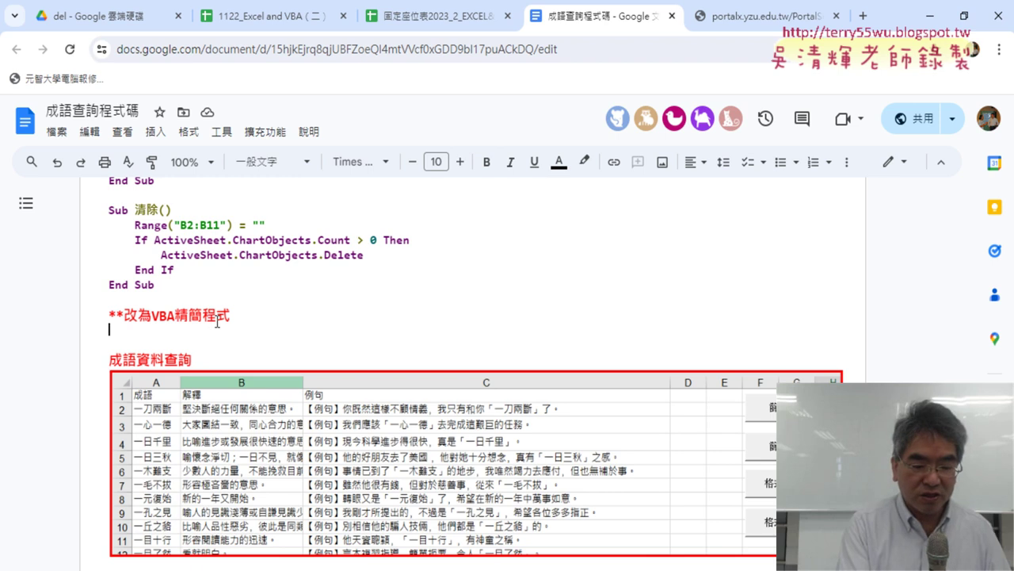
key(ctrl+v)
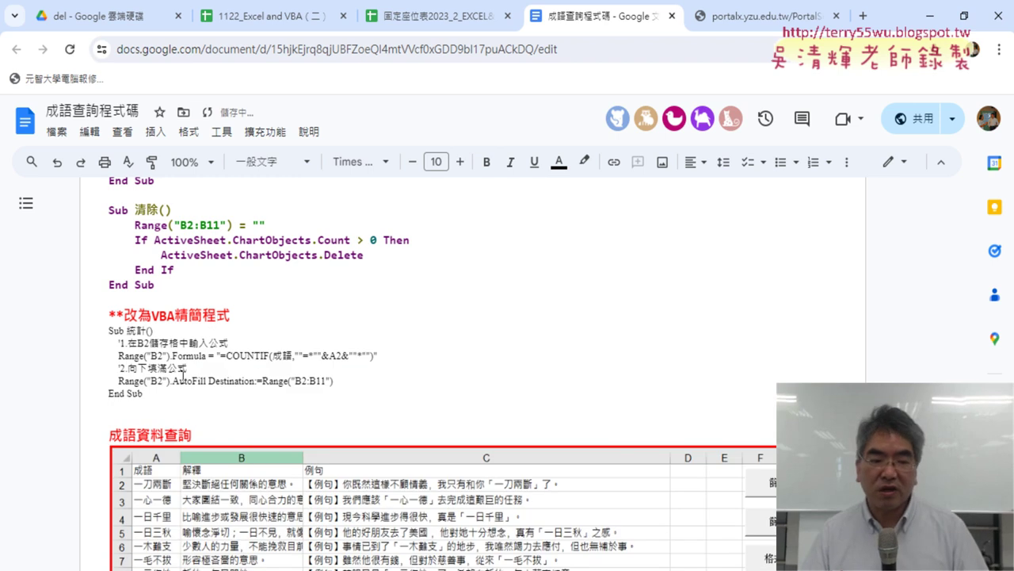
Format the pasted Sub 統計 block as code with Code Pretty's Format Selection
click(149, 394)
drag(149, 394, 108, 328)
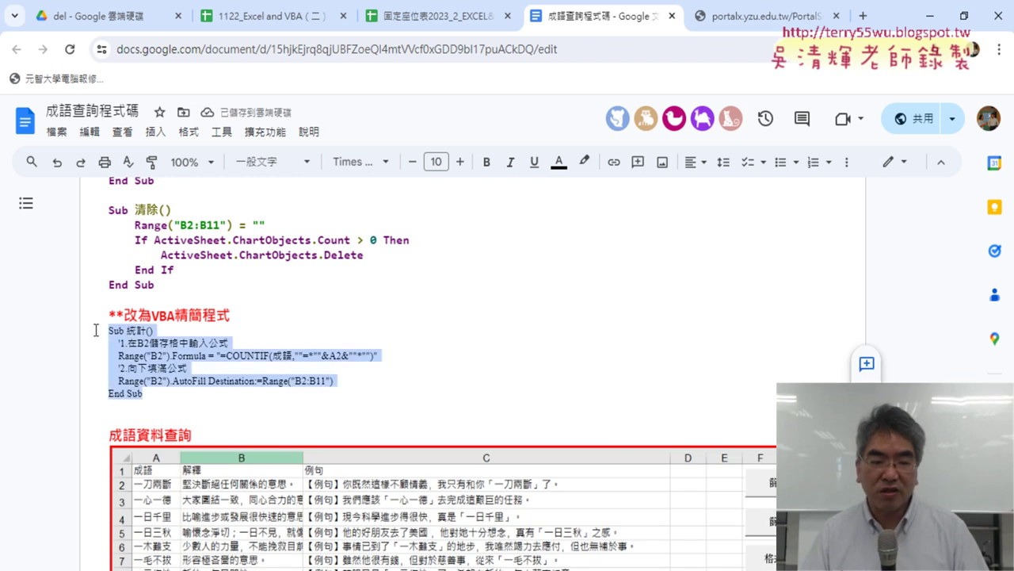
click(264, 131)
mouse_move(328, 229)
click(523, 228)
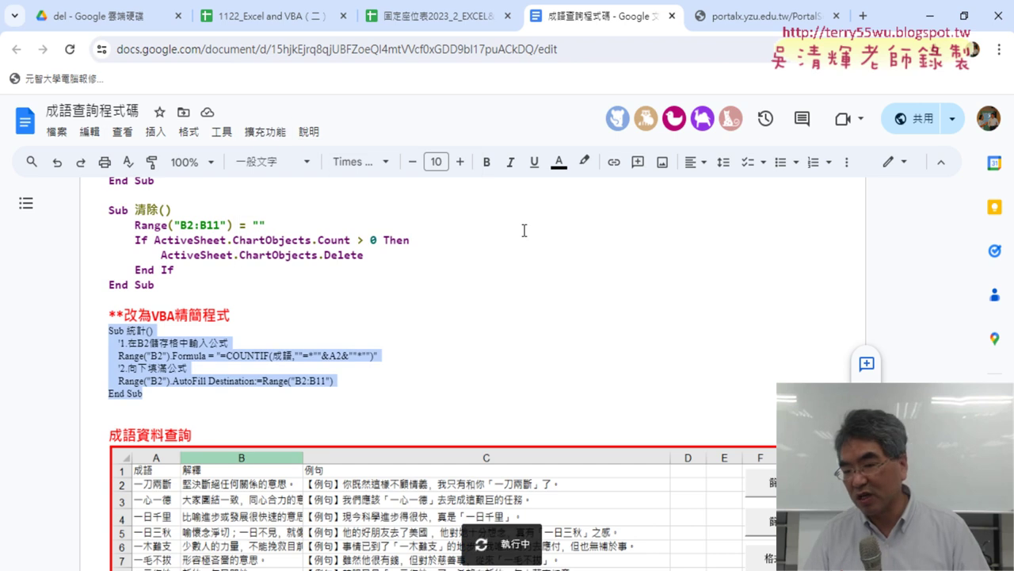